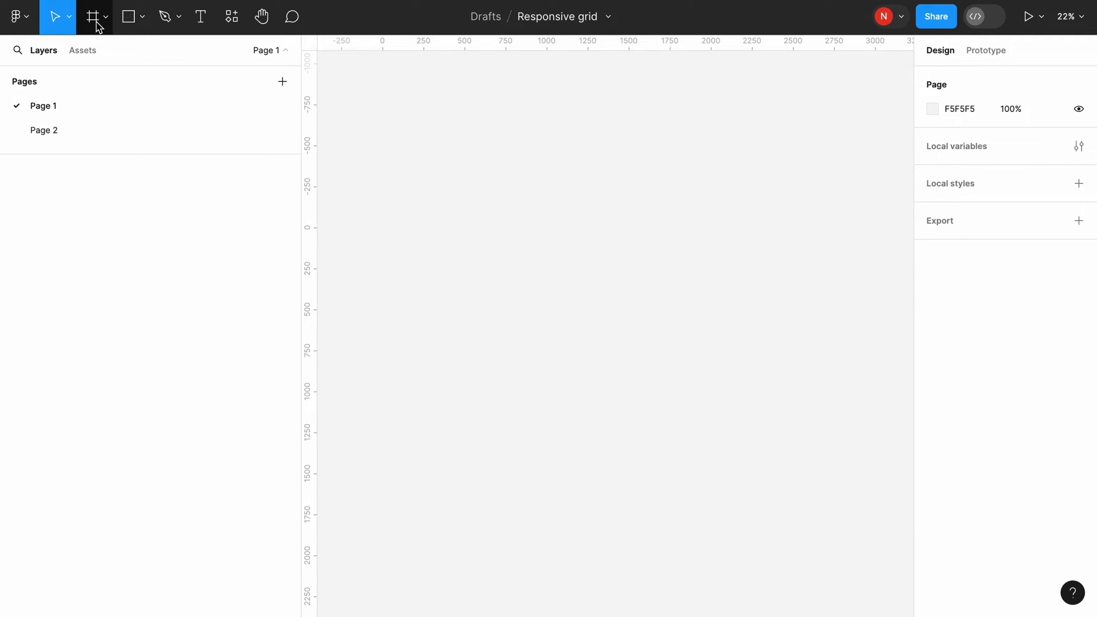
Create a Desktop frame (1440×1024) from the Desktop frame preset
{"action": "left_click", "coordinate": [94, 23]}
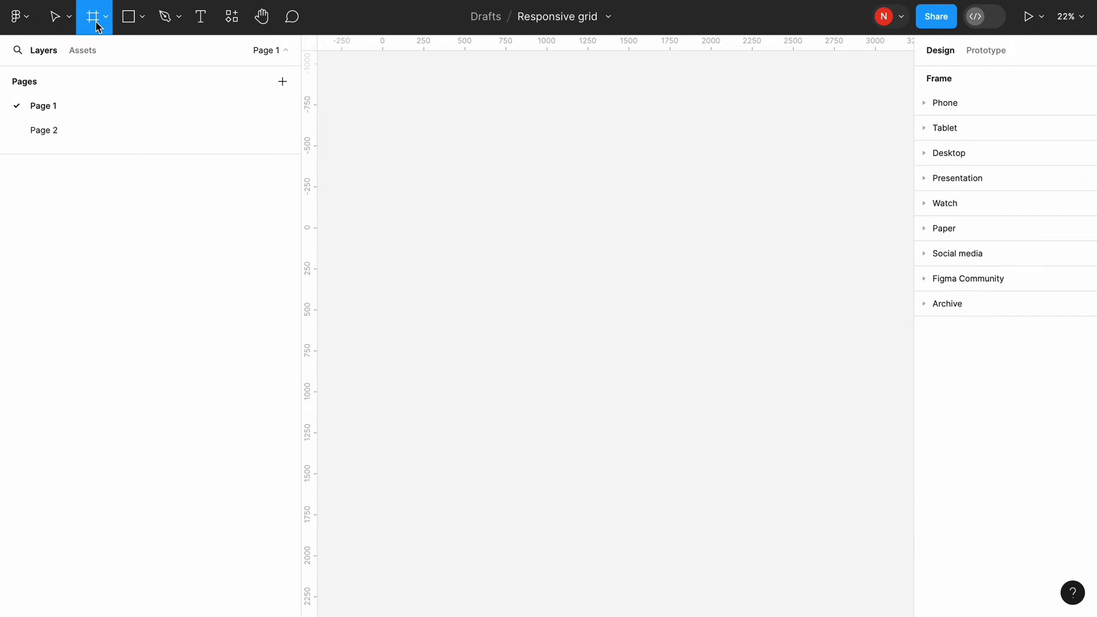
{"action": "left_click", "coordinate": [926, 155]}
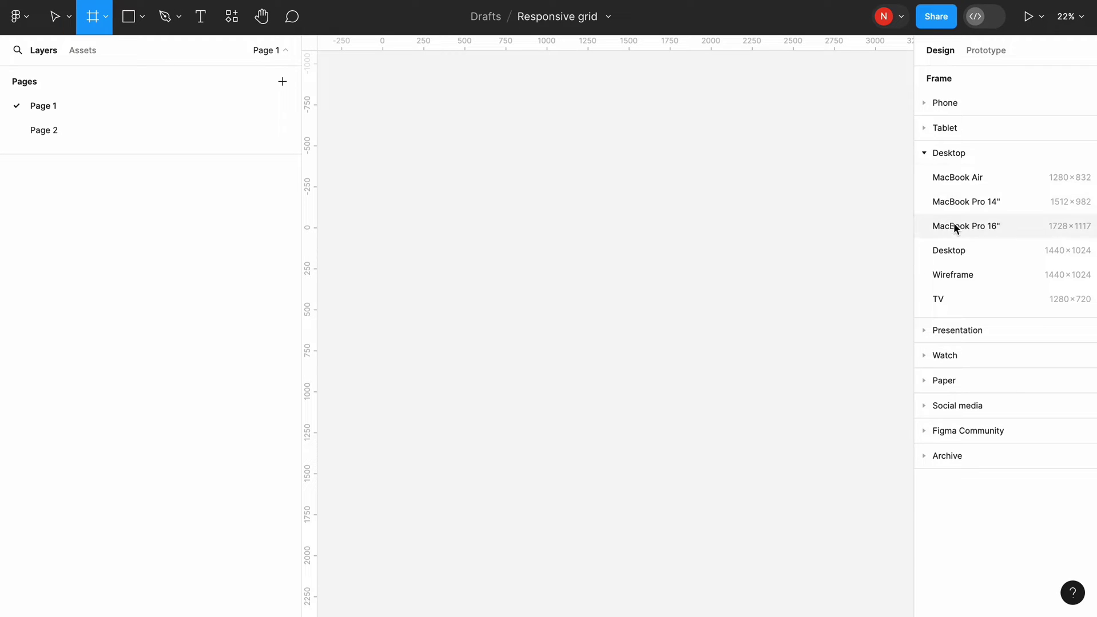
{"action": "left_click", "coordinate": [958, 252]}
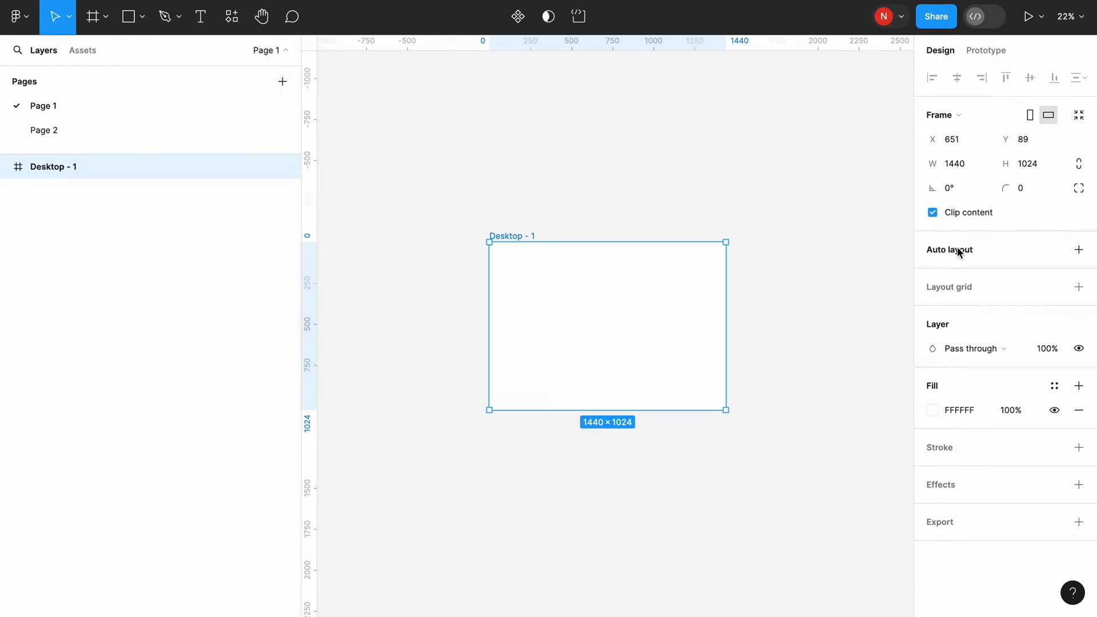
{"action": "left_click", "coordinate": [572, 190]}
{"action": "scroll", "coordinate": [572, 189], "scroll_direction": "right", "scroll_amount": 2}
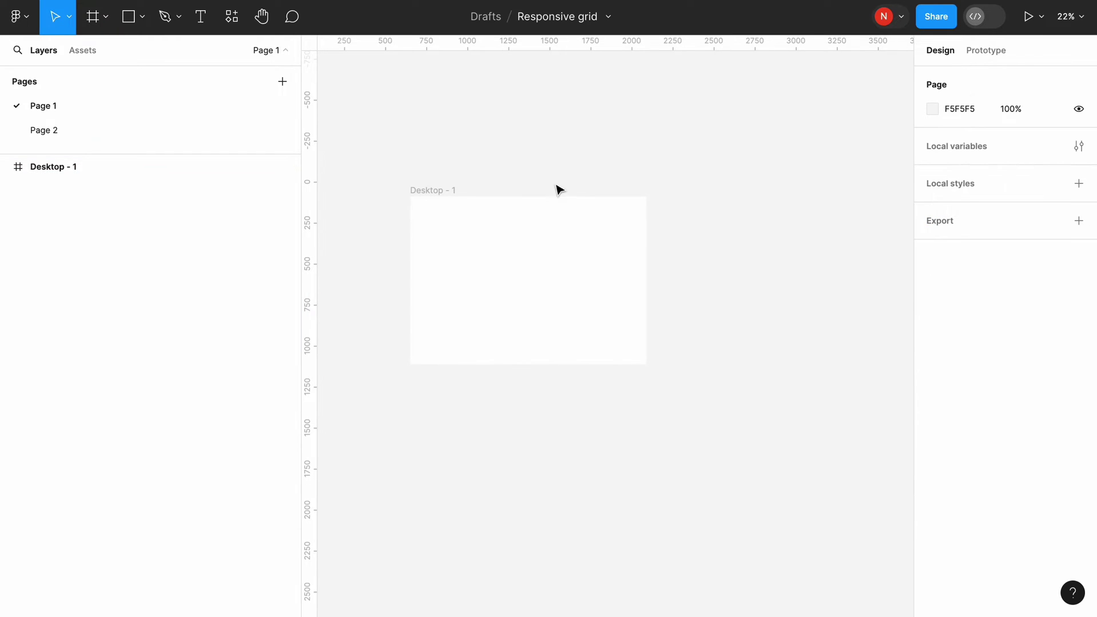
Add an iPad mini 8.3 frame (744×1133) beside the Desktop frame
{"action": "left_click", "coordinate": [92, 18]}
{"action": "left_click", "coordinate": [925, 130]}
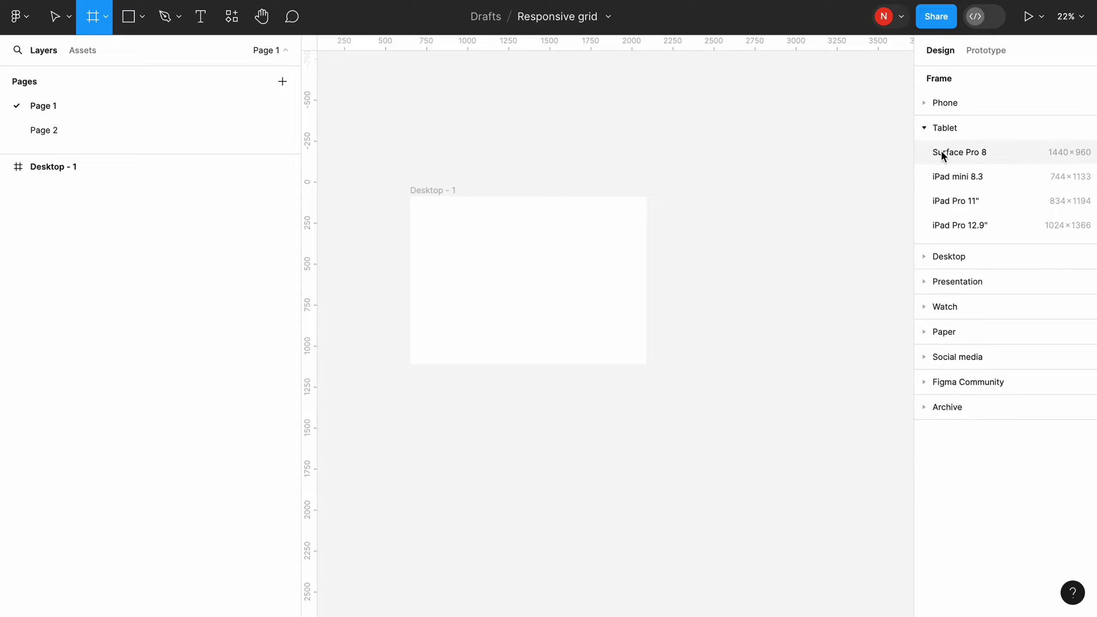
{"action": "left_click", "coordinate": [949, 177]}
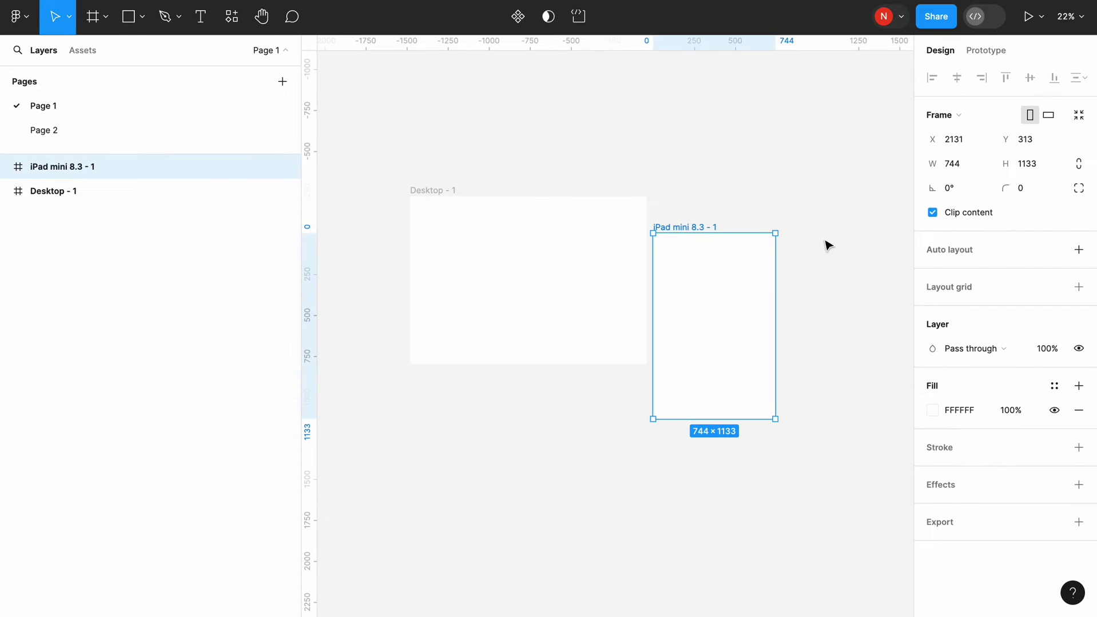
{"action": "left_click", "coordinate": [720, 159]}
{"action": "scroll", "coordinate": [514, 137], "scroll_direction": "right", "scroll_amount": 2}
Add an iPhone 14 & 15 Pro frame (393×852) with its top level with the iPad frame
{"action": "key", "text": "f"}
{"action": "left_click", "coordinate": [945, 102]}
{"action": "left_click", "coordinate": [947, 152]}
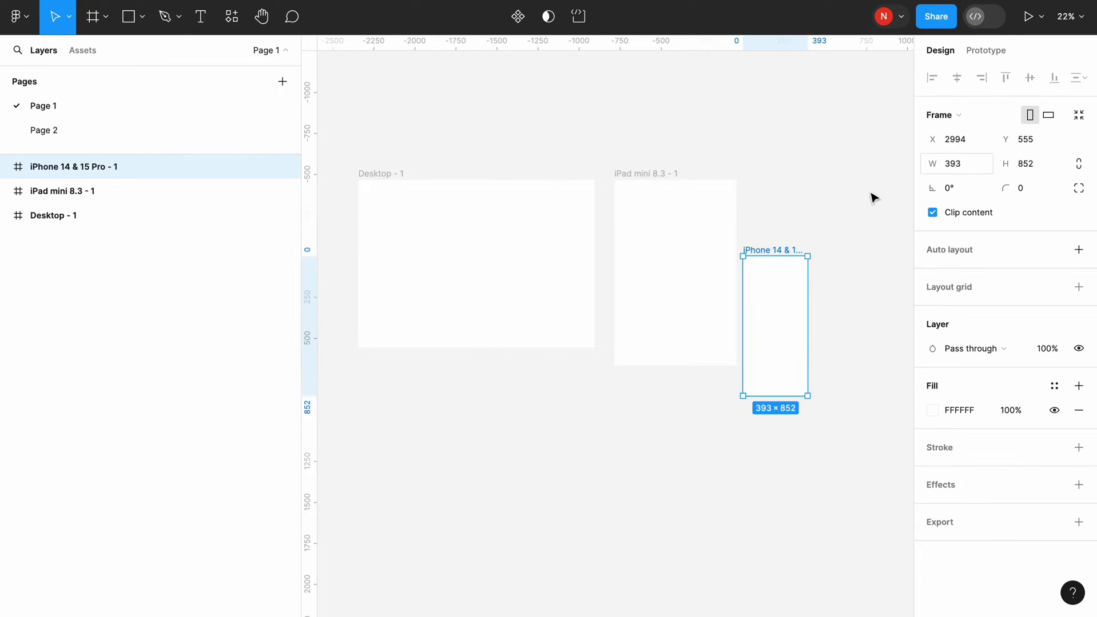
{"action": "left_click_drag", "start_coordinate": [787, 261], "coordinate": [778, 236]}
{"action": "left_click", "coordinate": [559, 139]}
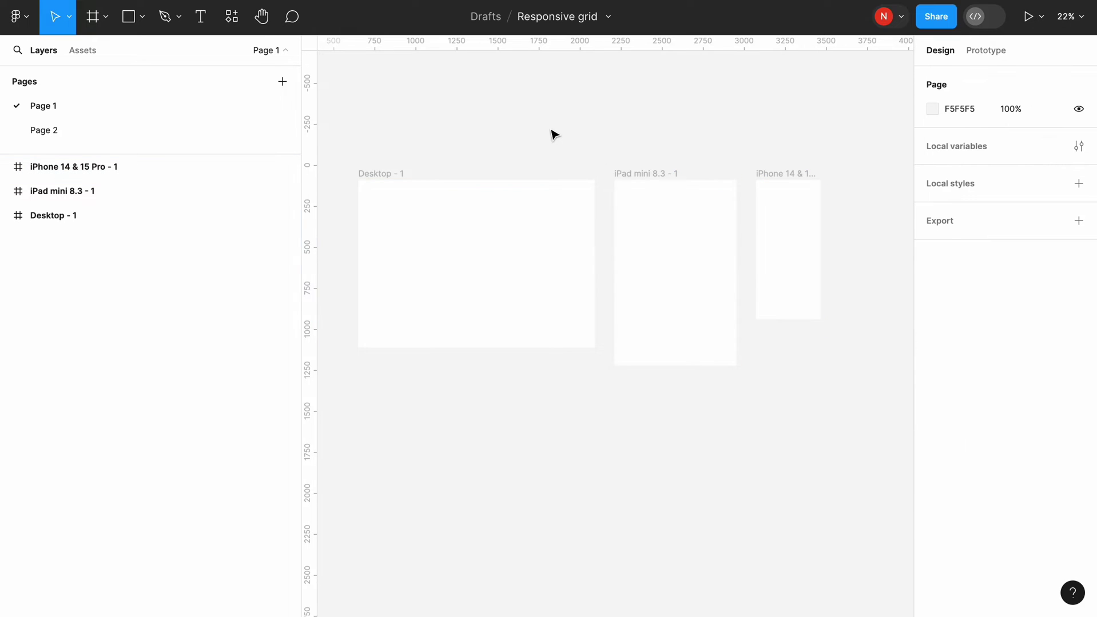
{"action": "scroll", "coordinate": [551, 134], "scroll_direction": "left", "scroll_amount": 2}
{"action": "scroll", "coordinate": [490, 124], "scroll_direction": "up", "scroll_amount": 5}
{"action": "scroll", "coordinate": [490, 124], "scroll_direction": "down", "scroll_amount": 1}
Add a layout grid to Desktop - 1 and change its type from Grid to Columns
{"action": "left_click", "coordinate": [375, 128]}
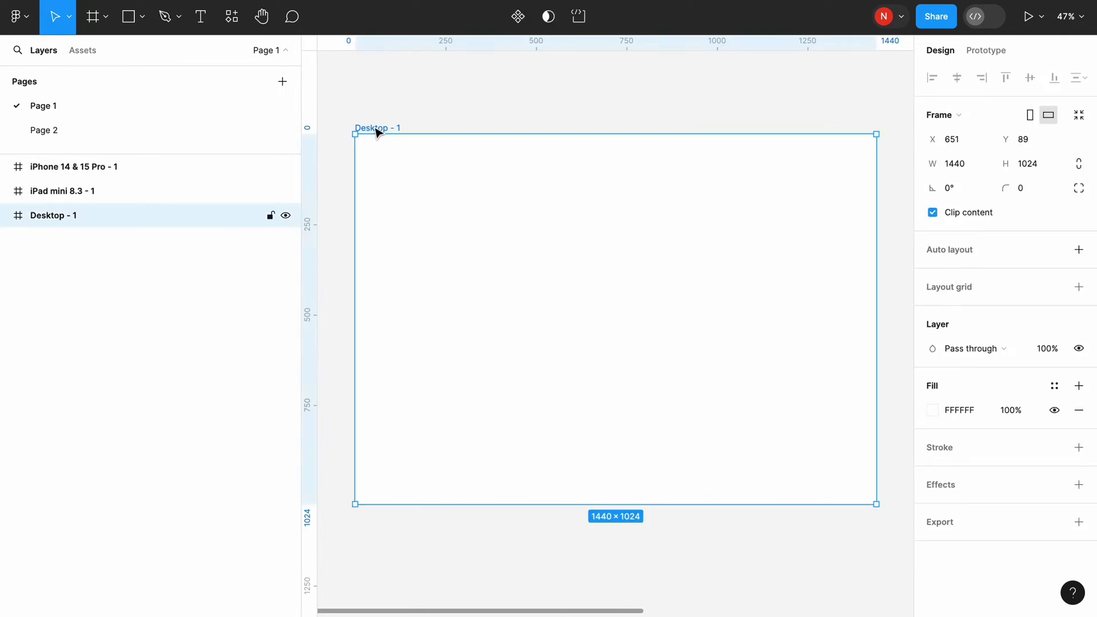
{"action": "left_click", "coordinate": [1079, 288]}
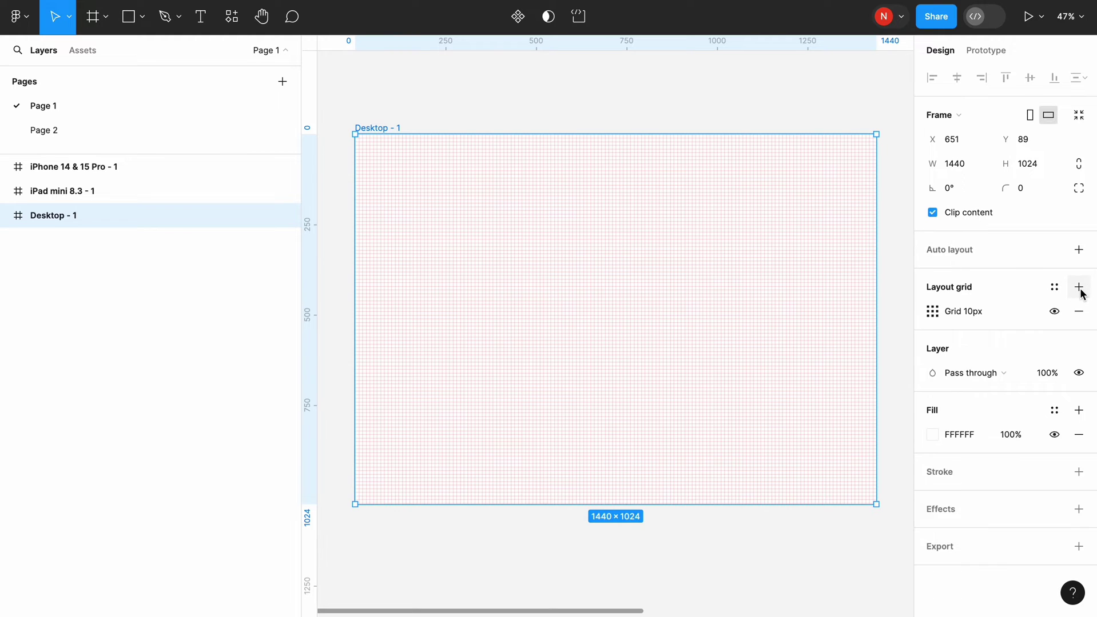
{"action": "left_click", "coordinate": [933, 312]}
{"action": "left_click", "coordinate": [758, 315]}
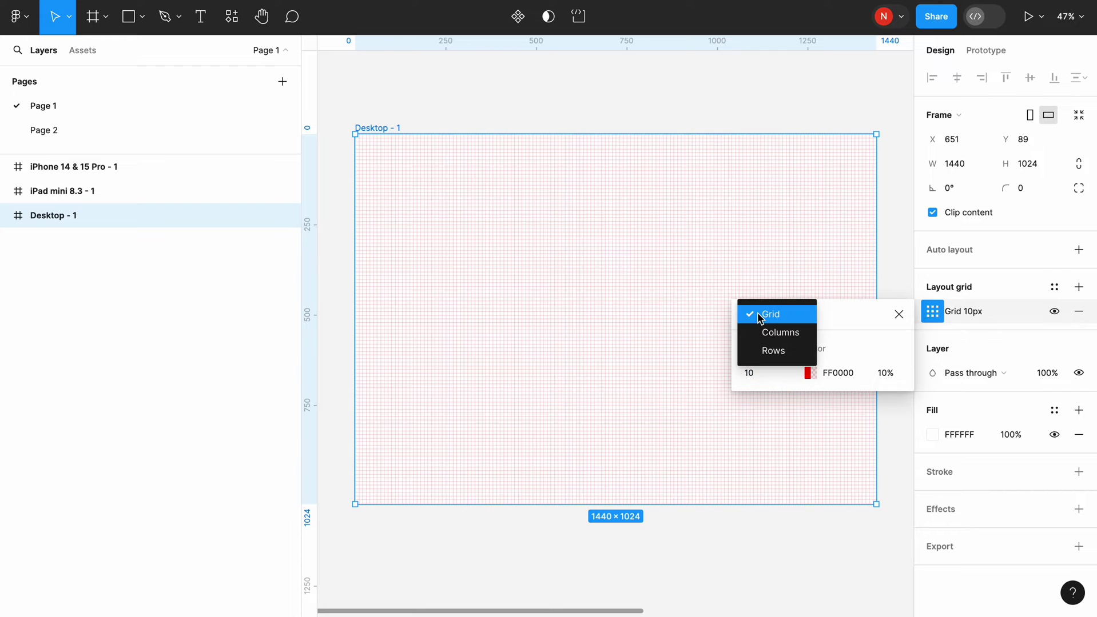
{"action": "left_click", "coordinate": [774, 332]}
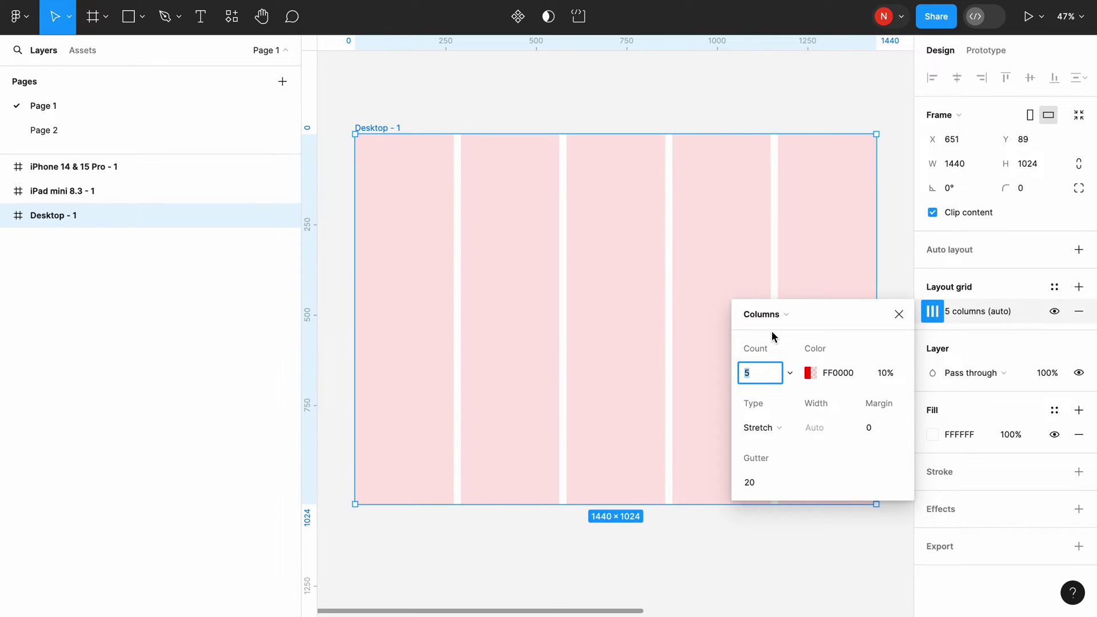
{"action": "left_click", "coordinate": [763, 428]}
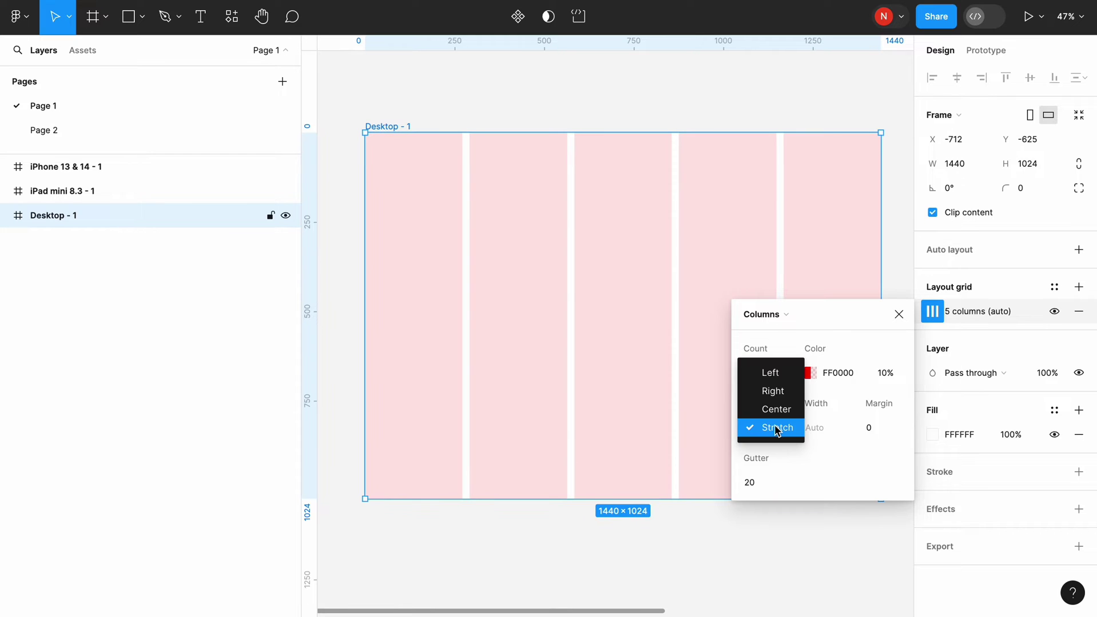
{"action": "left_click", "coordinate": [779, 410]}
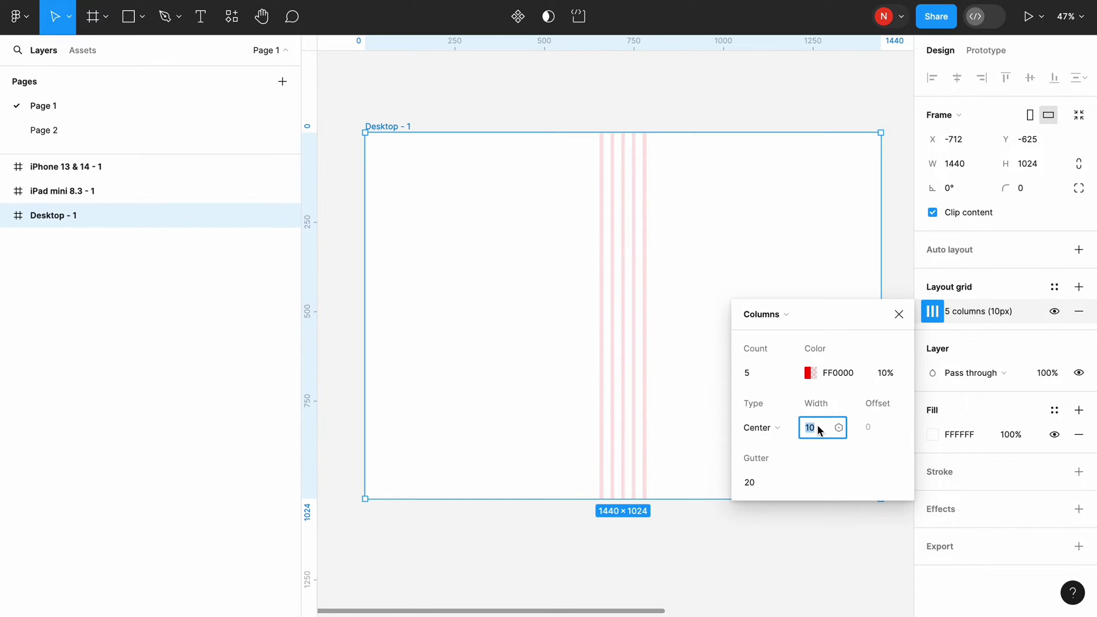
{"action": "type", "text": "100"}
{"action": "key", "text": "Return"}
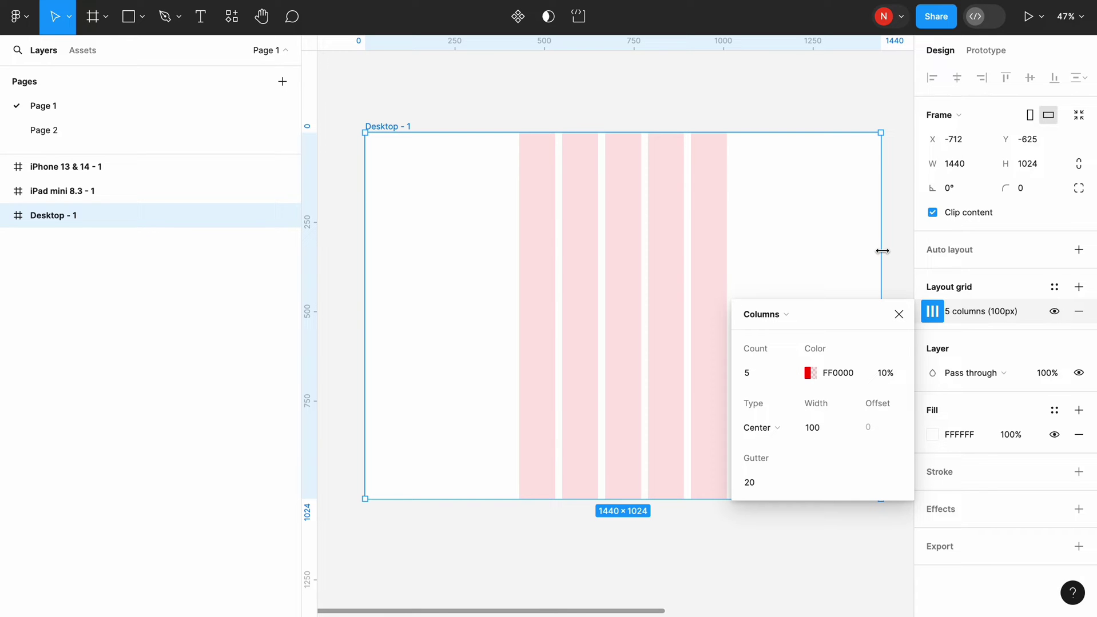
{"action": "left_click_drag", "start_coordinate": [882, 251], "coordinate": [655, 267]}
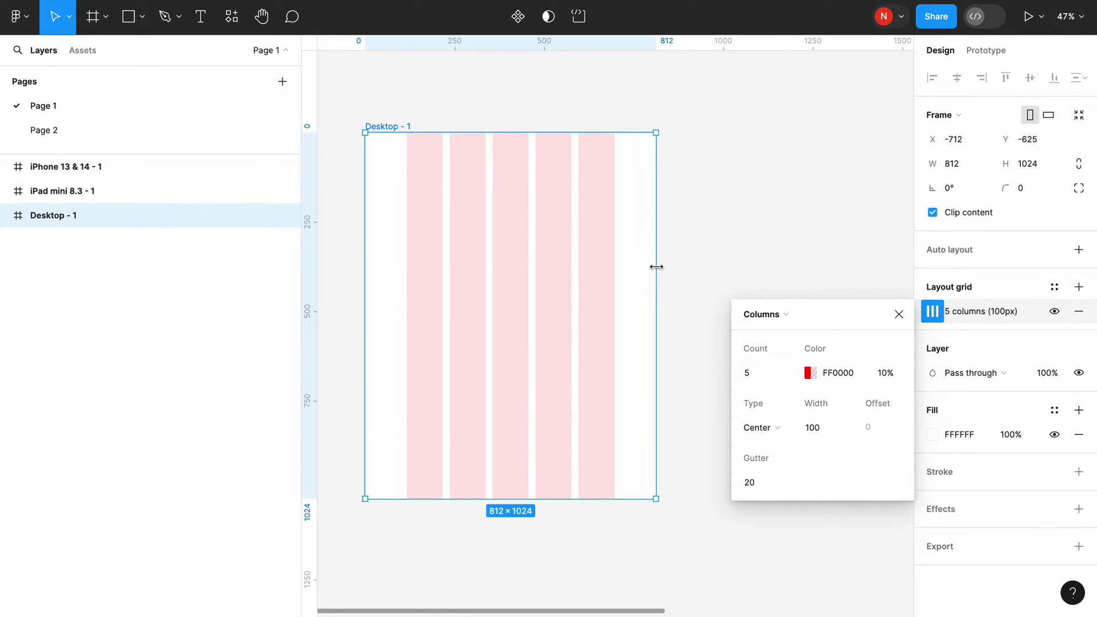
{"action": "key", "text": "ctrl+z"}
{"action": "left_click", "coordinate": [766, 429]}
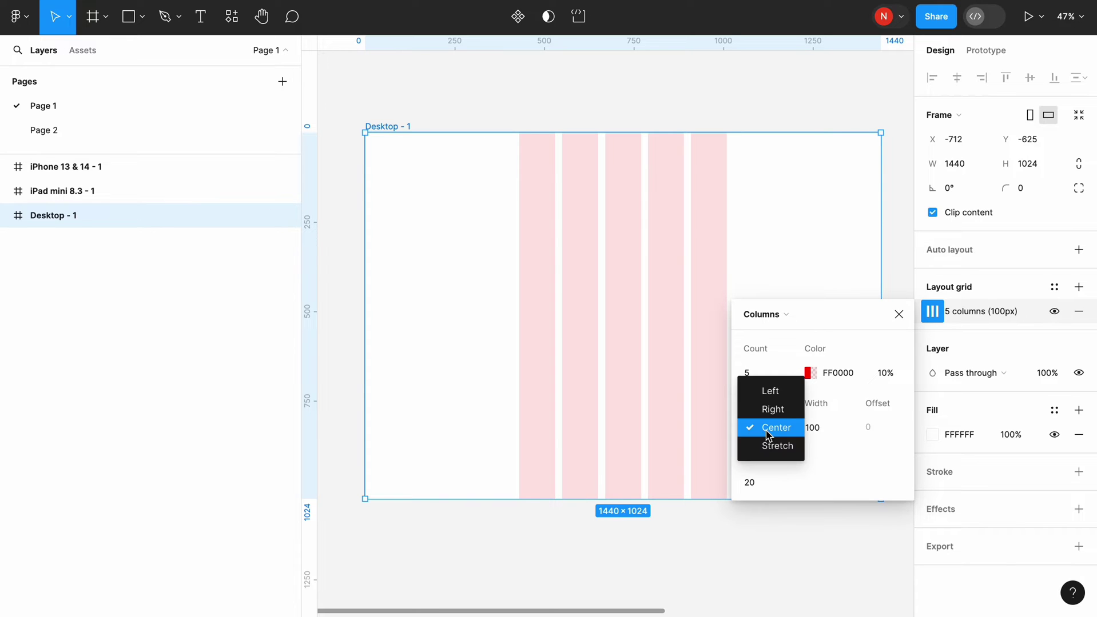
{"action": "left_click", "coordinate": [769, 444]}
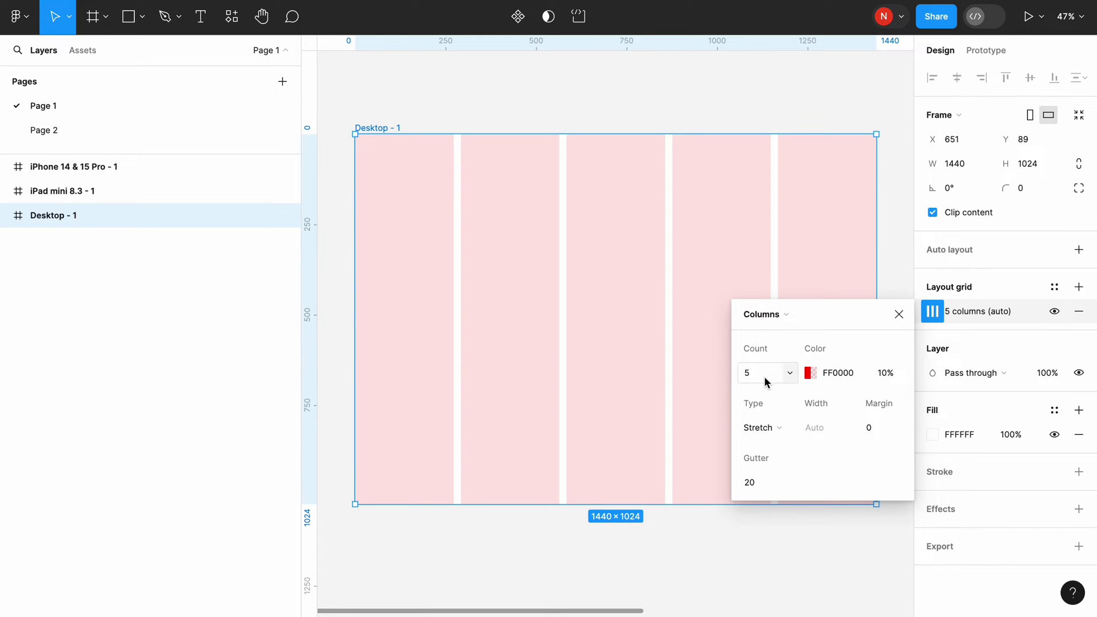
Enter Count 12, Gutter 24 and Margin 144 in the Desktop - 1 column grid
{"action": "left_click", "coordinate": [764, 375]}
{"action": "type", "text": "12"}
{"action": "key", "text": "Return"}
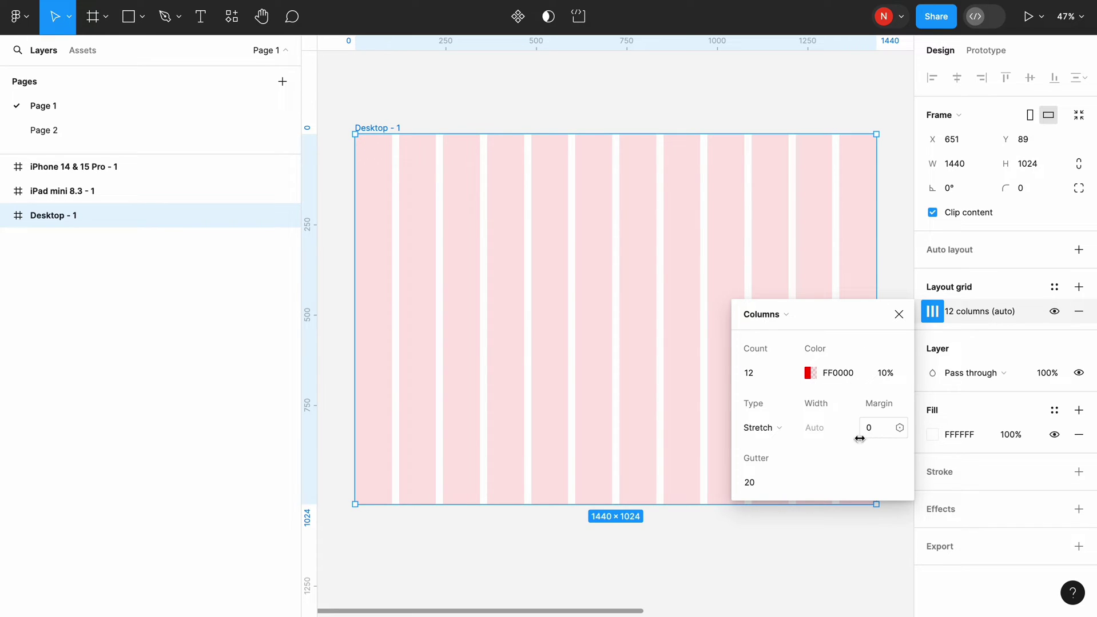
{"action": "left_click", "coordinate": [750, 483]}
{"action": "type", "text": "24"}
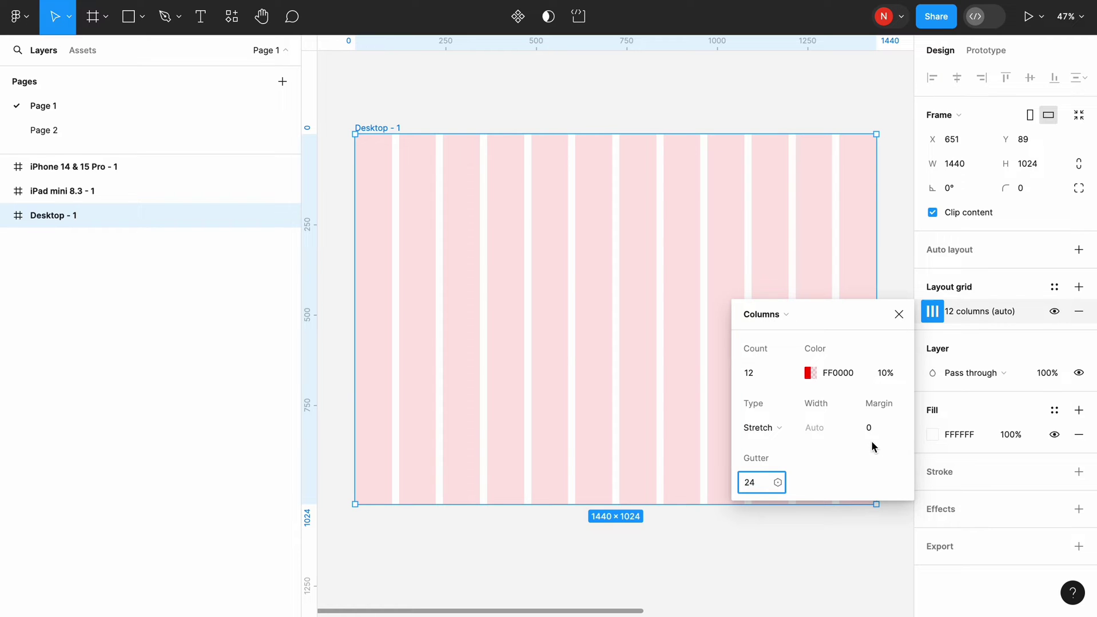
{"action": "left_click", "coordinate": [874, 430]}
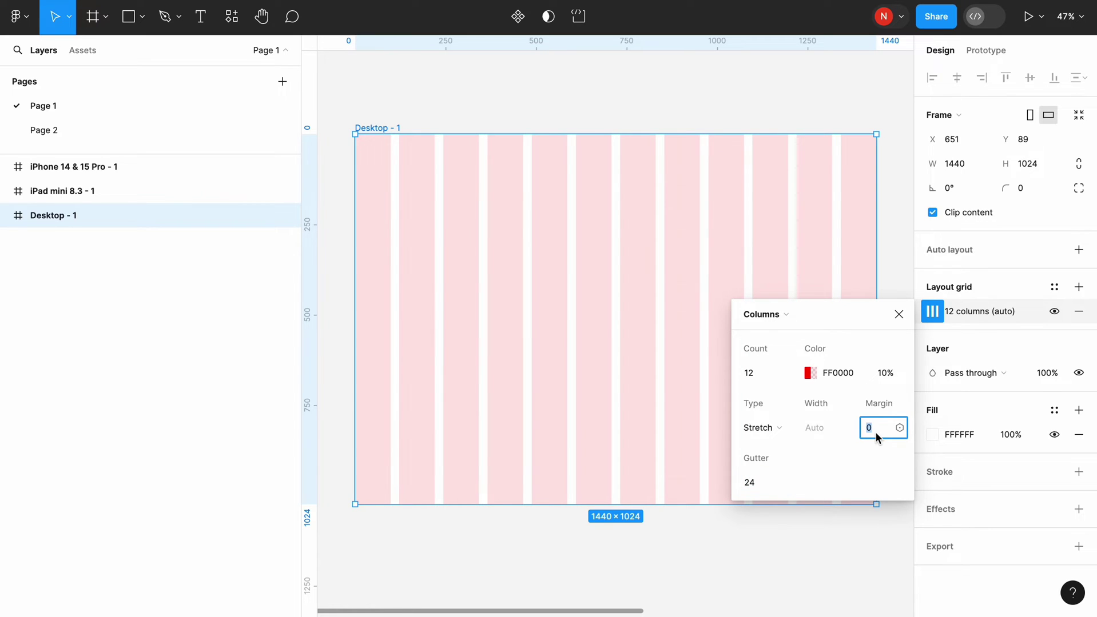
{"action": "type", "text": "144"}
{"action": "key", "text": "Return"}
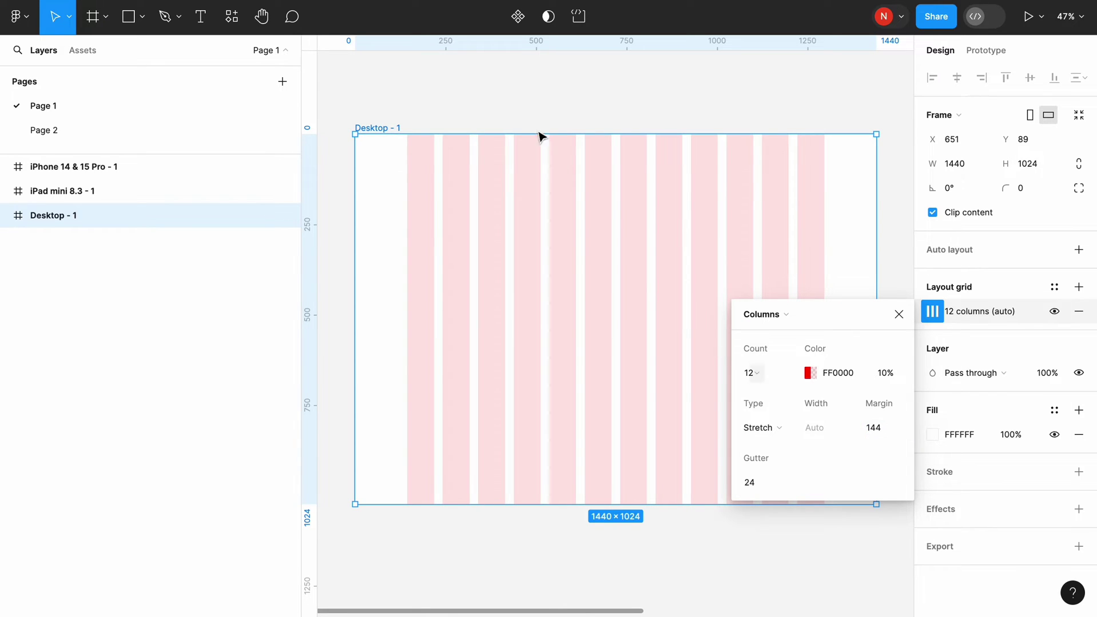
{"action": "left_click", "coordinate": [516, 69]}
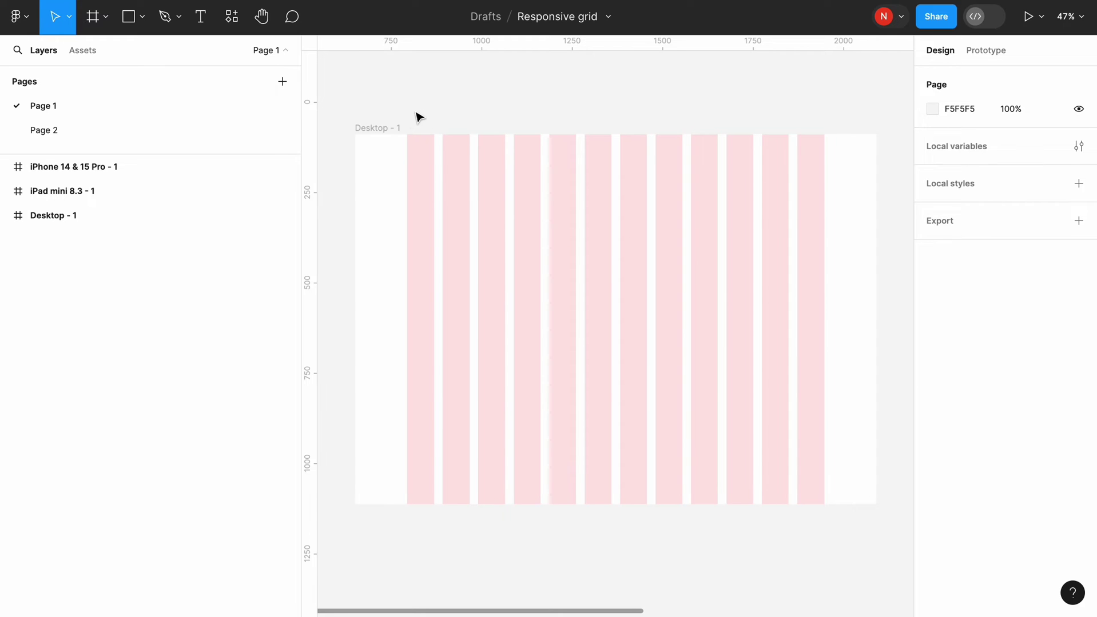
{"action": "left_click", "coordinate": [386, 129]}
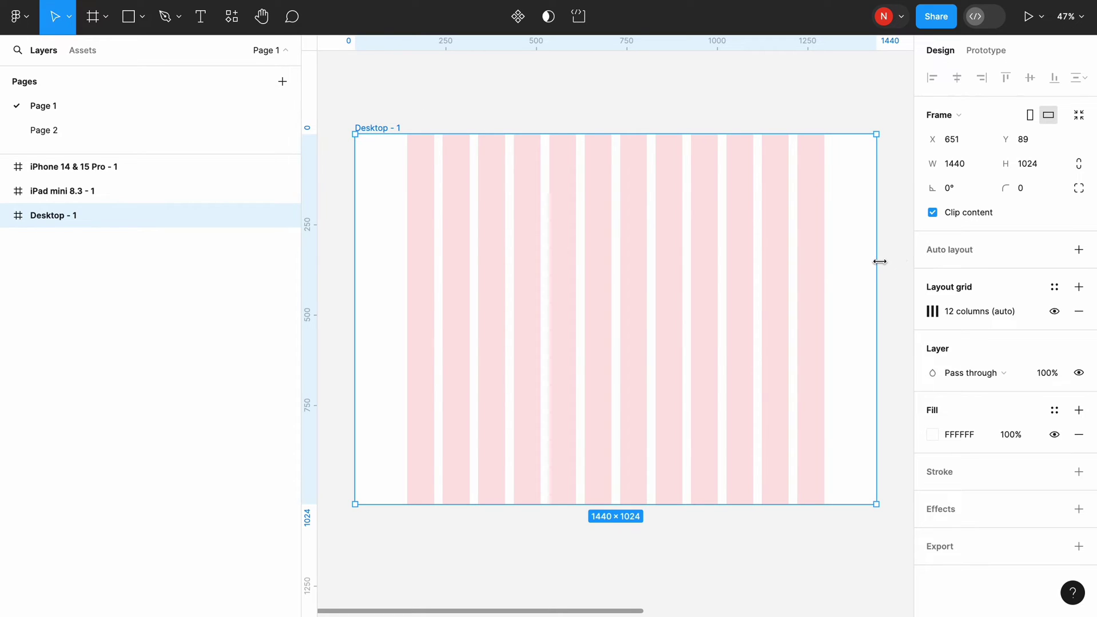
{"action": "mouse_move", "coordinate": [876, 262]}
{"action": "left_mouse_down"}
{"action": "mouse_move", "coordinate": [698, 262]}
{"action": "mouse_move", "coordinate": [853, 263]}
{"action": "mouse_move", "coordinate": [651, 278]}
{"action": "mouse_move", "coordinate": [876, 277]}
{"action": "left_mouse_up"}
{"action": "left_click", "coordinate": [112, 130]}
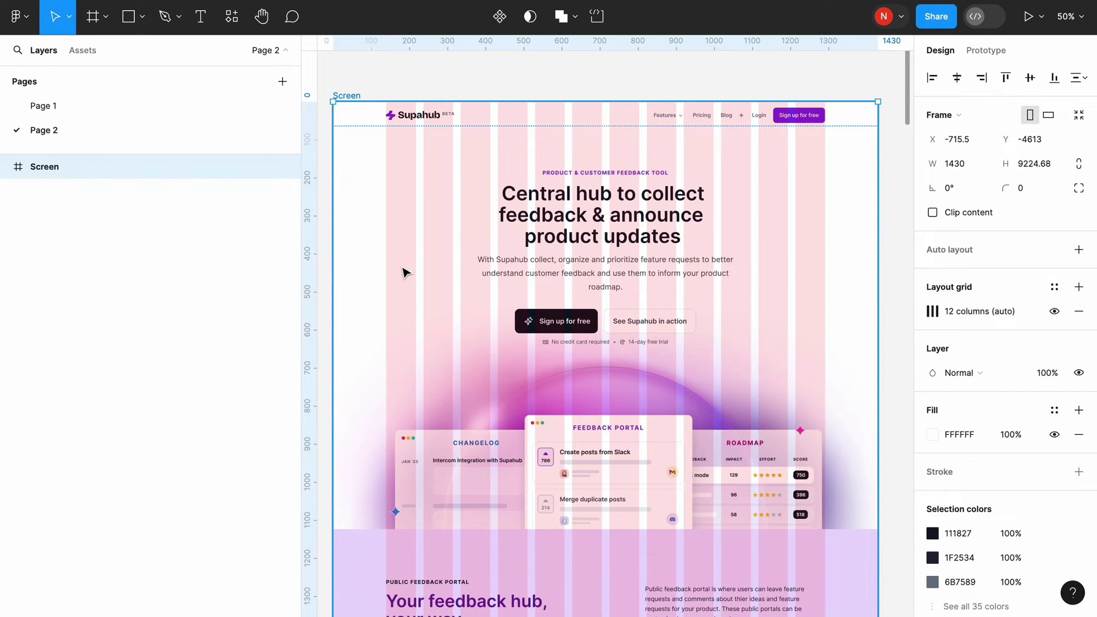
{"action": "left_click", "coordinate": [62, 105]}
{"action": "left_click", "coordinate": [561, 107]}
{"action": "scroll", "coordinate": [413, 76], "scroll_direction": "down", "scroll_amount": 1}
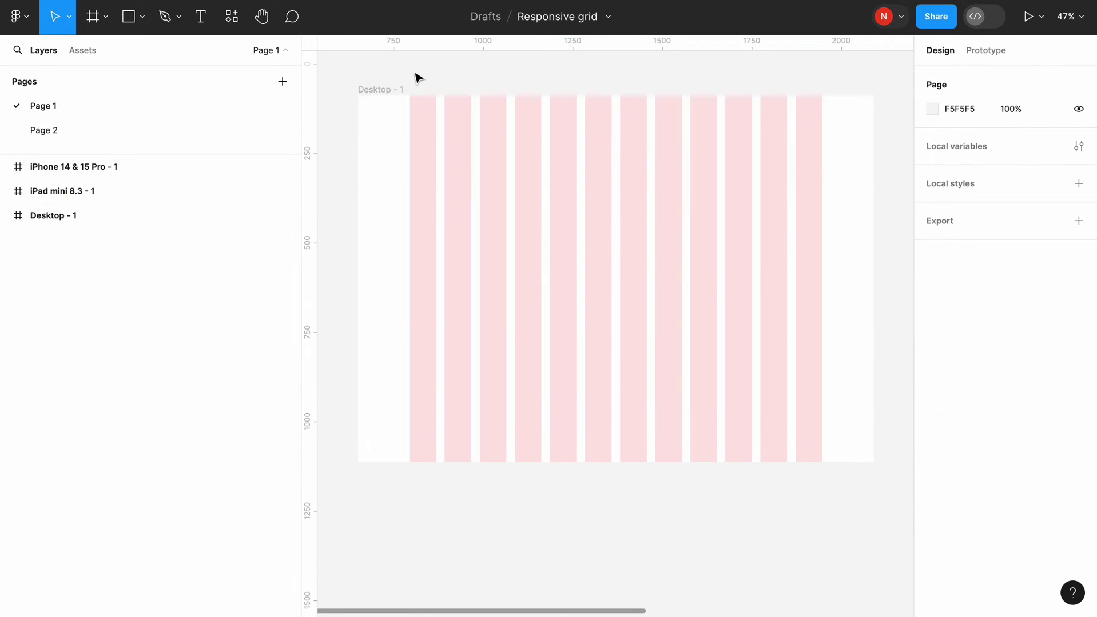
{"action": "left_click", "coordinate": [132, 21]}
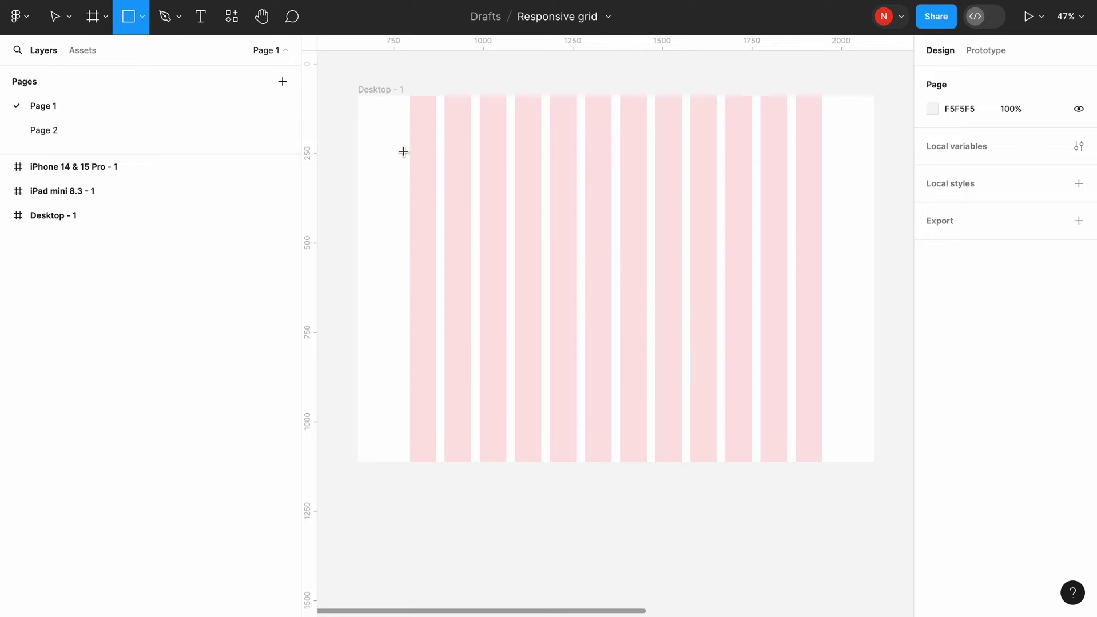
{"action": "left_click_drag", "start_coordinate": [410, 152], "coordinate": [821, 217]}
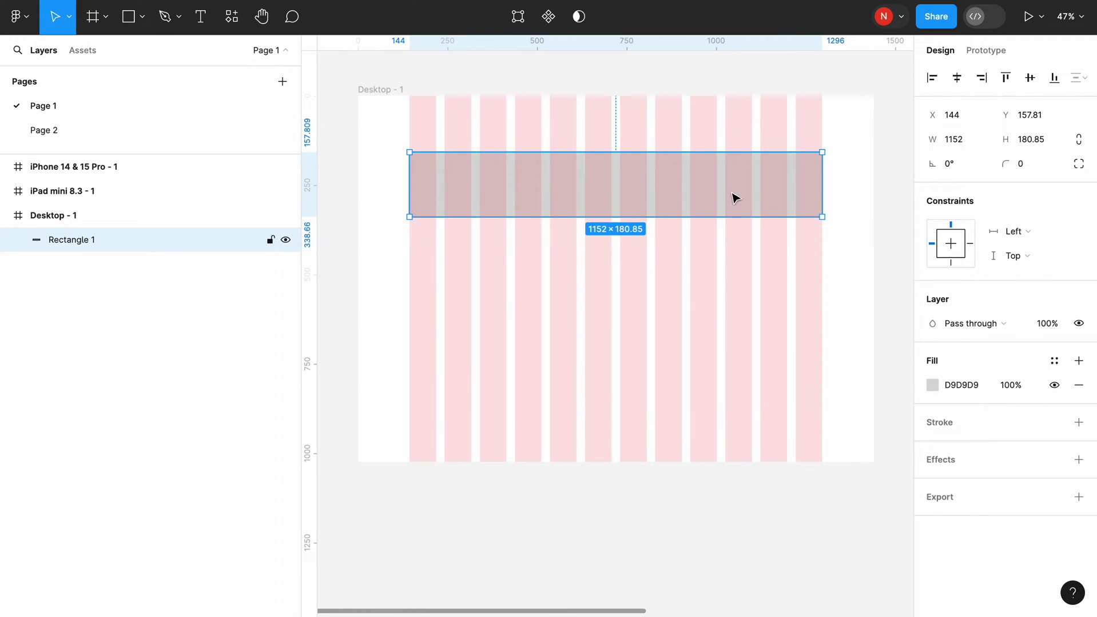
{"action": "left_click", "coordinate": [974, 144]}
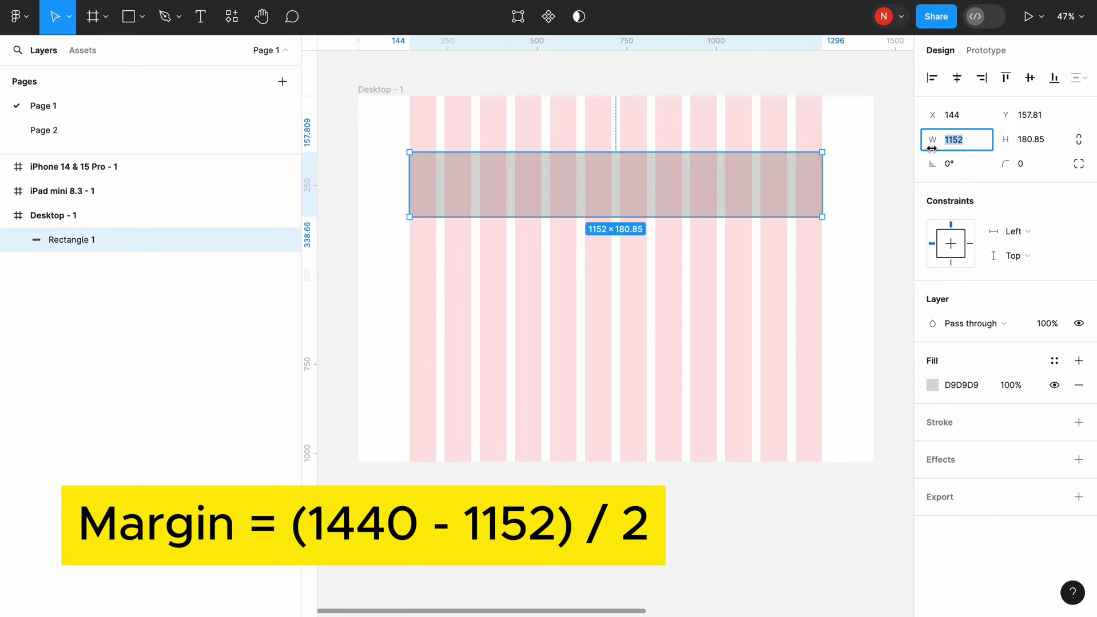
{"action": "left_click", "coordinate": [798, 210]}
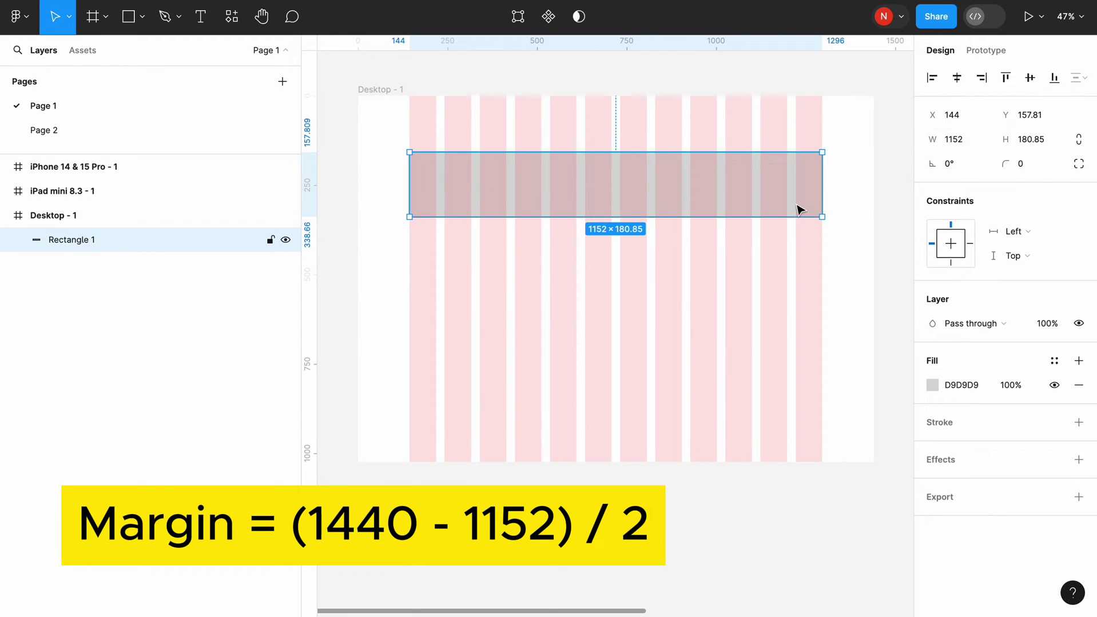
{"action": "key", "text": "Delete"}
{"action": "scroll", "coordinate": [563, 103], "scroll_direction": "up", "scroll_amount": 1}
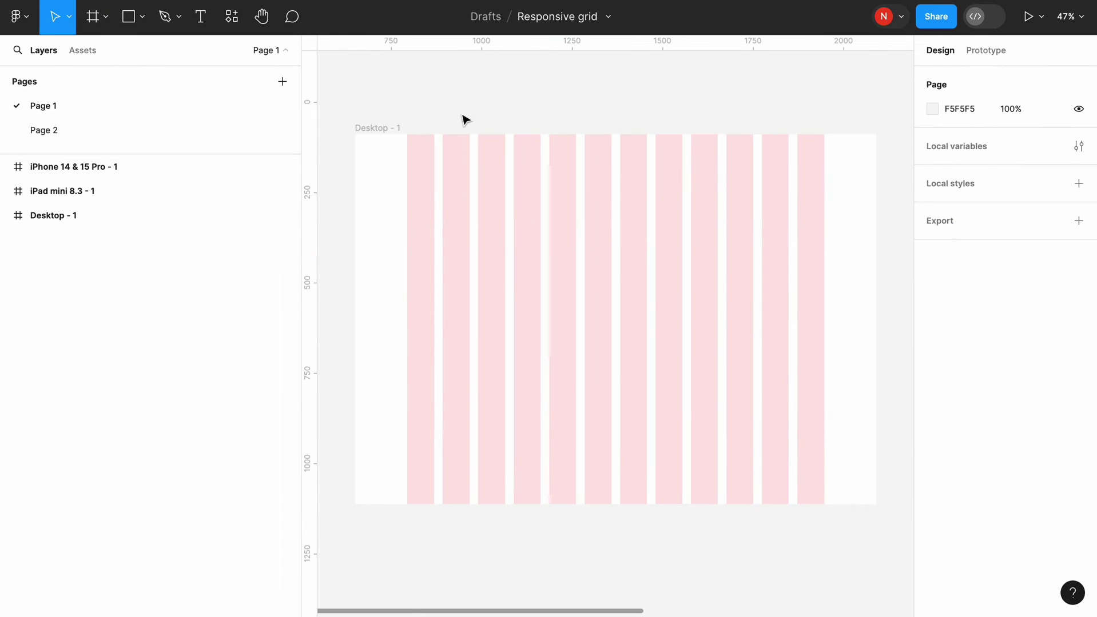
Add a second layout grid to Desktop - 1 as Rows with a count of 1000
{"action": "left_click", "coordinate": [391, 129]}
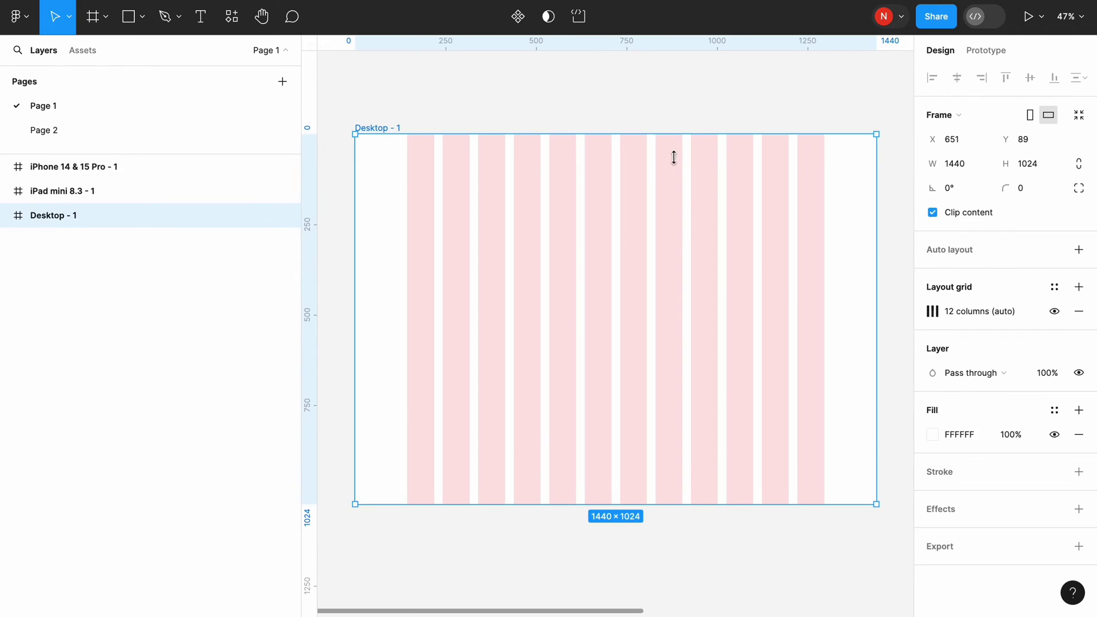
{"action": "left_click", "coordinate": [1084, 288]}
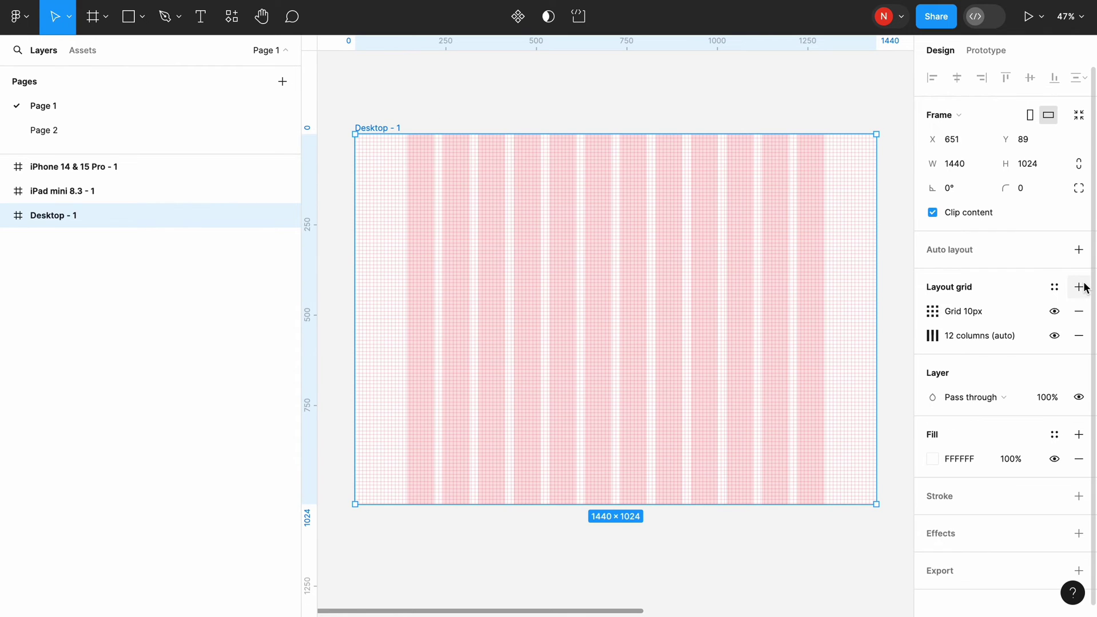
{"action": "left_click", "coordinate": [935, 311]}
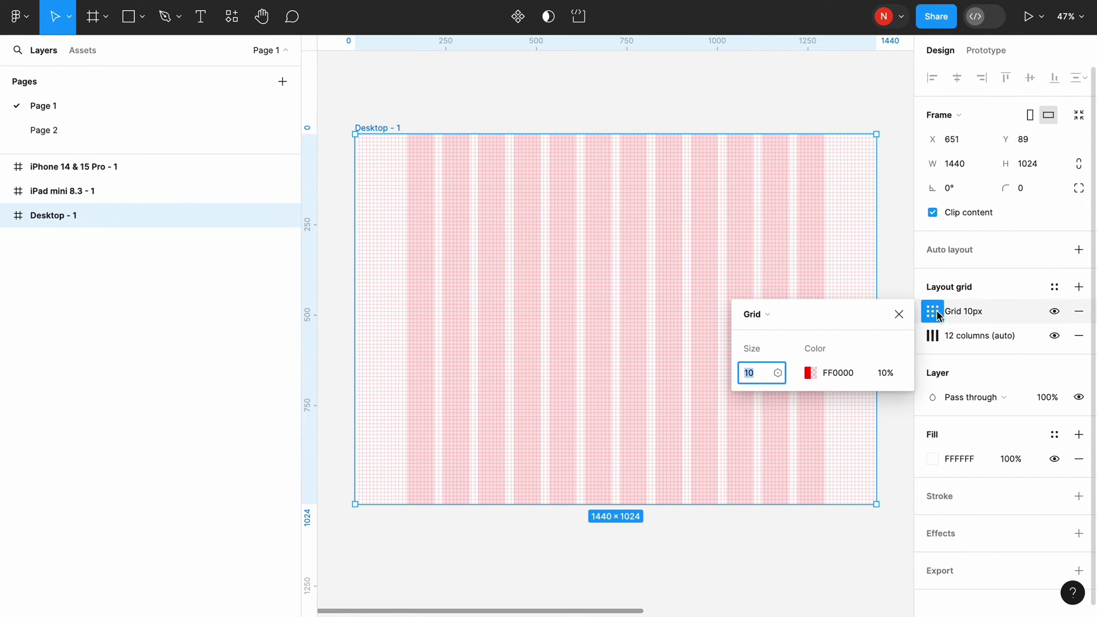
{"action": "left_click", "coordinate": [769, 315]}
{"action": "left_click", "coordinate": [787, 350]}
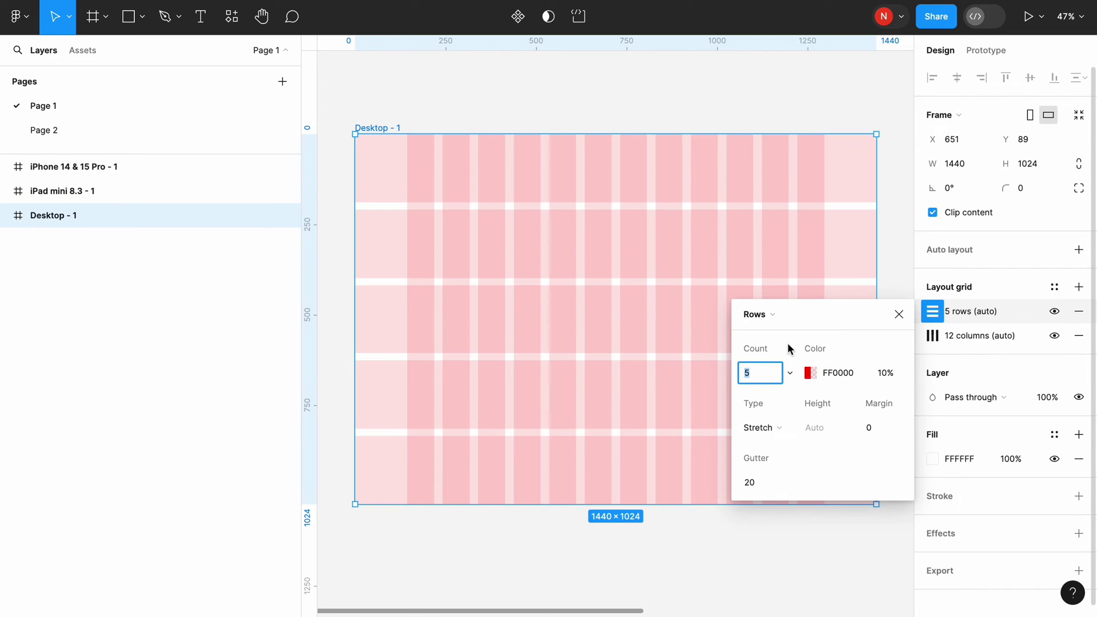
{"action": "type", "text": "1000"}
{"action": "key", "text": "Return"}
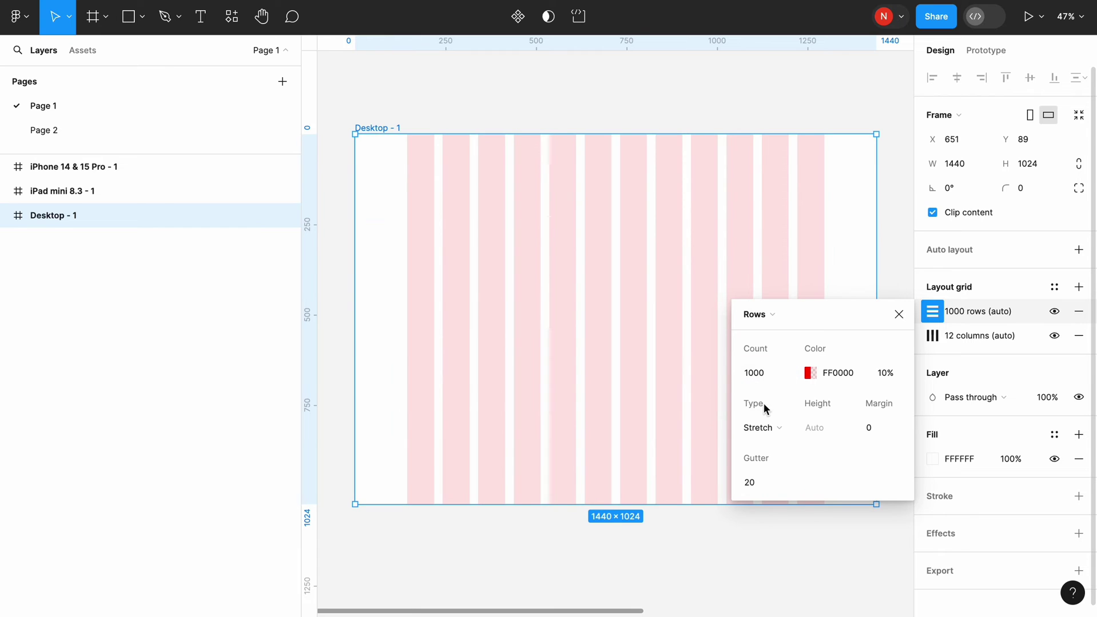
Align the rows to Top with 8px height and 8px gutter
{"action": "left_click", "coordinate": [765, 427]}
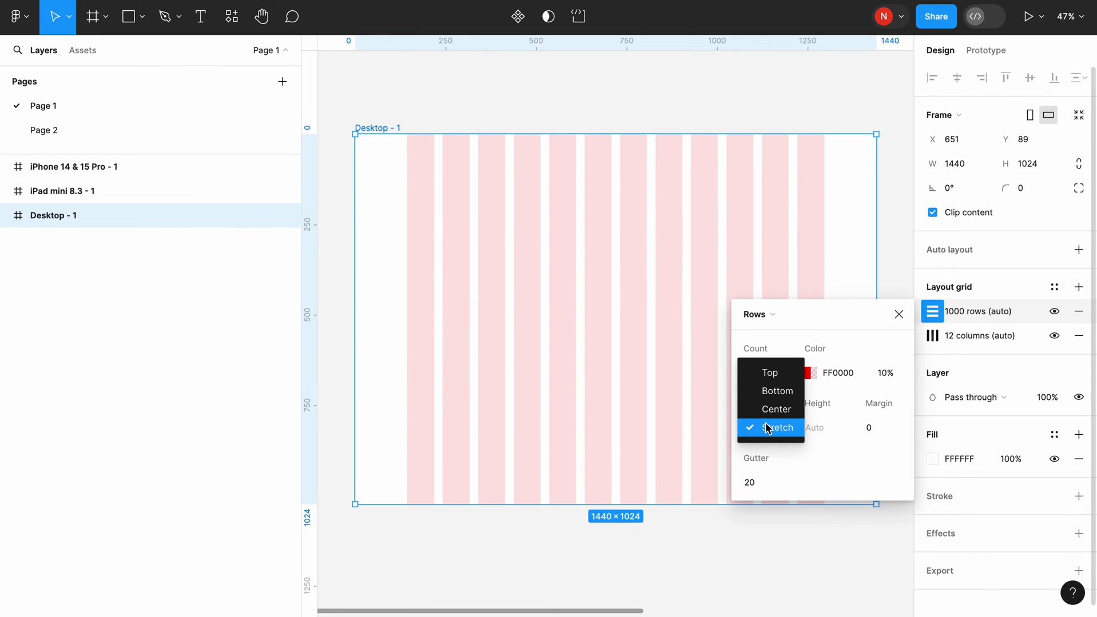
{"action": "left_click", "coordinate": [775, 373]}
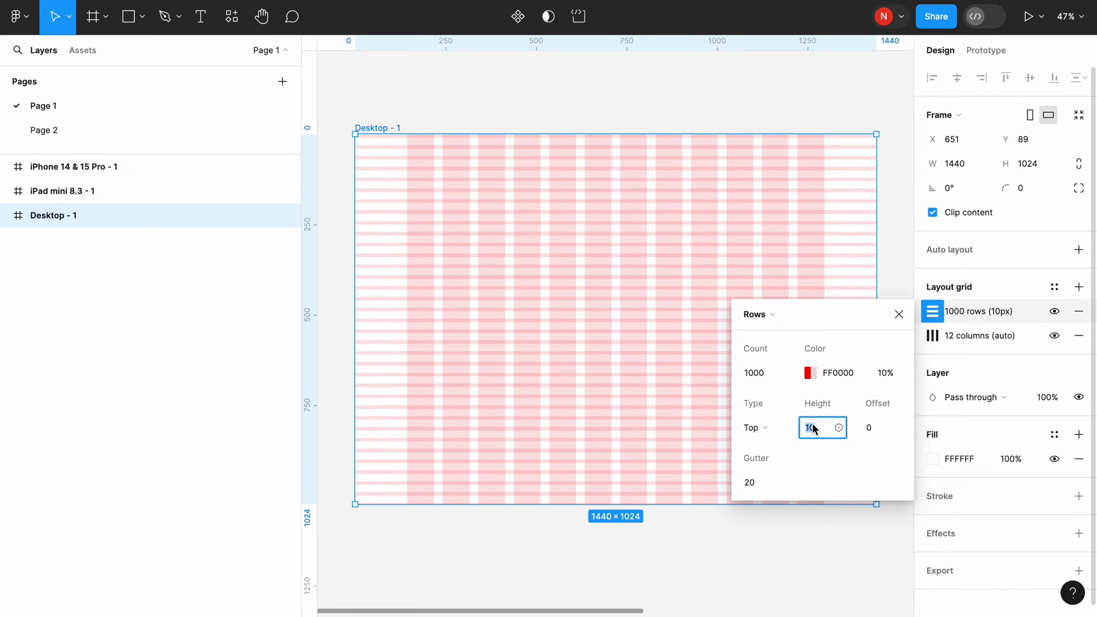
{"action": "type", "text": "8"}
{"action": "left_click", "coordinate": [751, 481]}
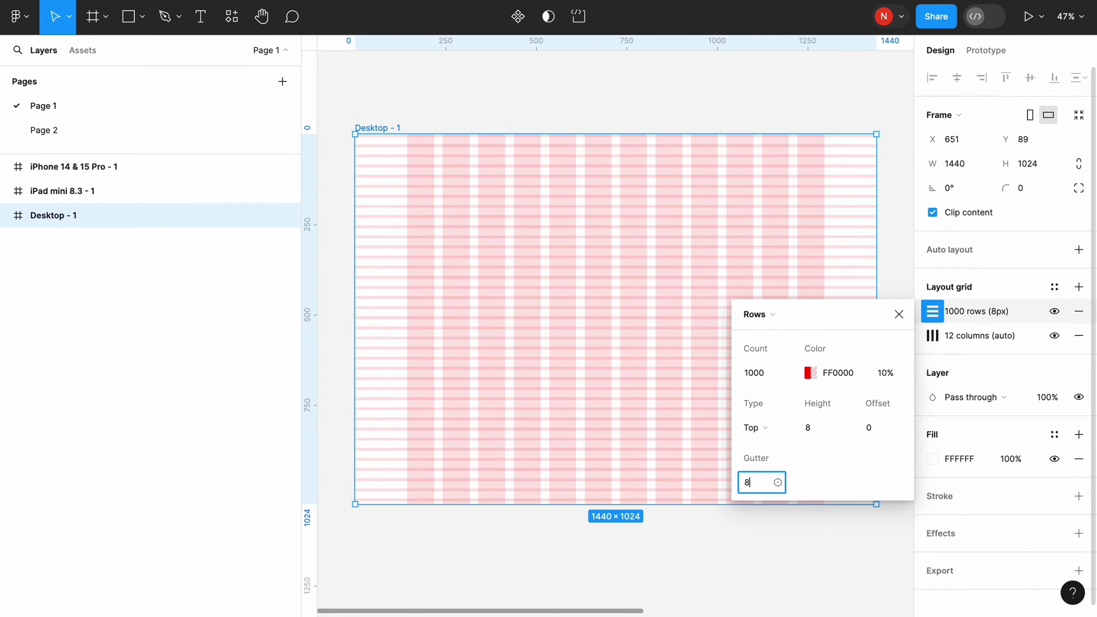
{"action": "key", "text": "Return"}
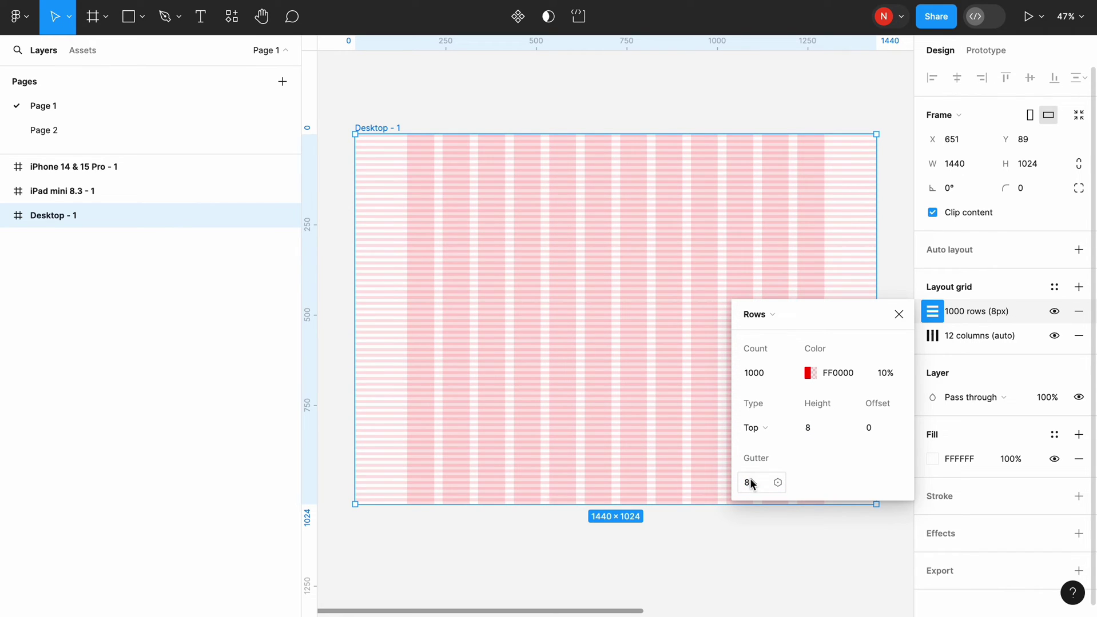
{"action": "left_click", "coordinate": [461, 117]}
{"action": "left_click", "coordinate": [385, 132]}
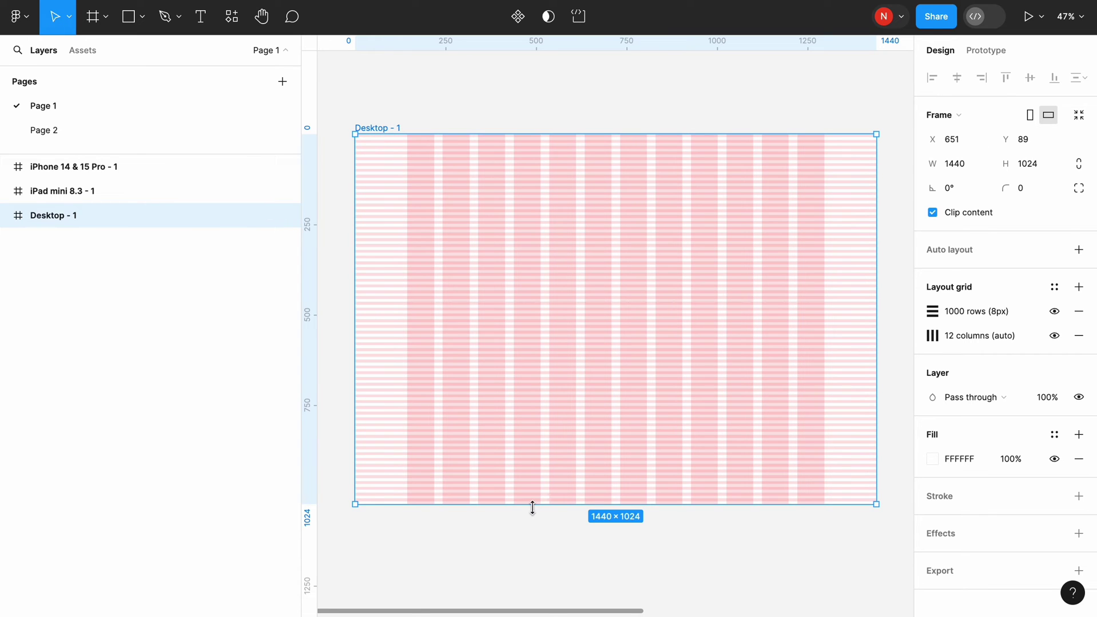
{"action": "mouse_move", "coordinate": [531, 505]}
{"action": "left_mouse_down"}
{"action": "mouse_move", "coordinate": [531, 571]}
{"action": "mouse_move", "coordinate": [531, 462]}
{"action": "mouse_move", "coordinate": [538, 587]}
{"action": "mouse_move", "coordinate": [538, 501]}
{"action": "left_mouse_up"}
{"action": "left_click", "coordinate": [509, 123]}
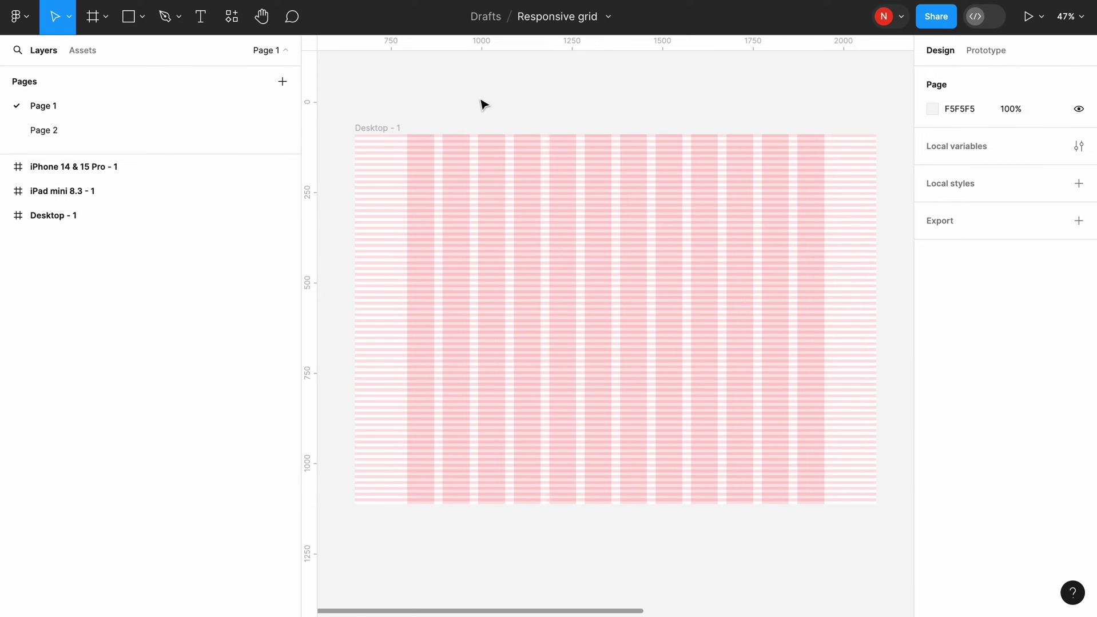
{"action": "scroll", "coordinate": [482, 105], "scroll_direction": "up", "scroll_amount": 5}
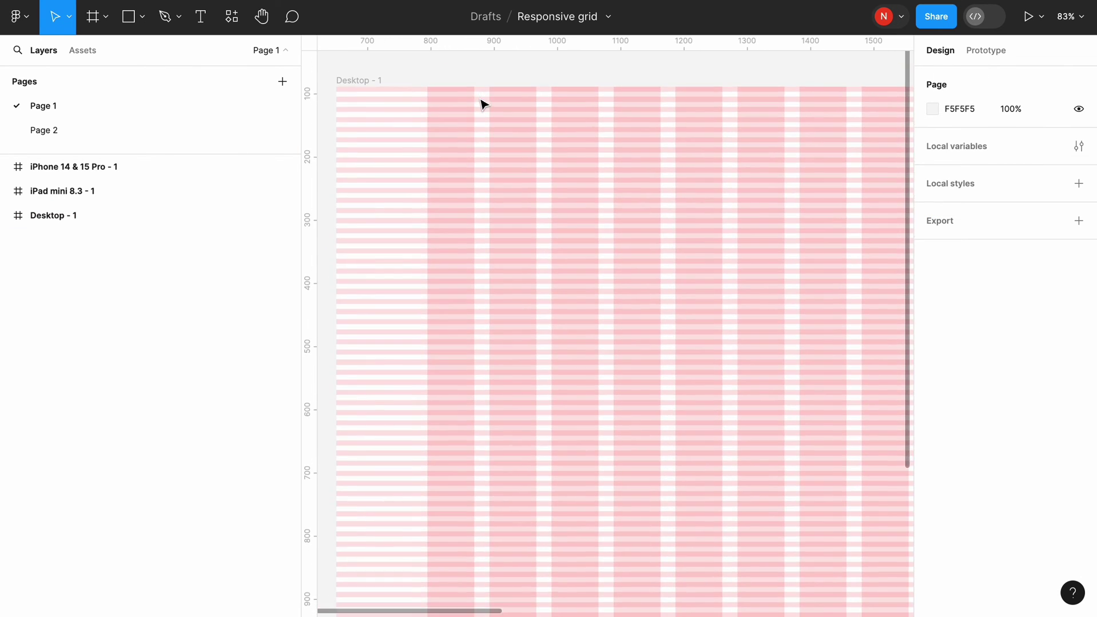
{"action": "scroll", "coordinate": [482, 105], "scroll_direction": "up", "scroll_amount": 2}
{"action": "left_click", "coordinate": [134, 22]}
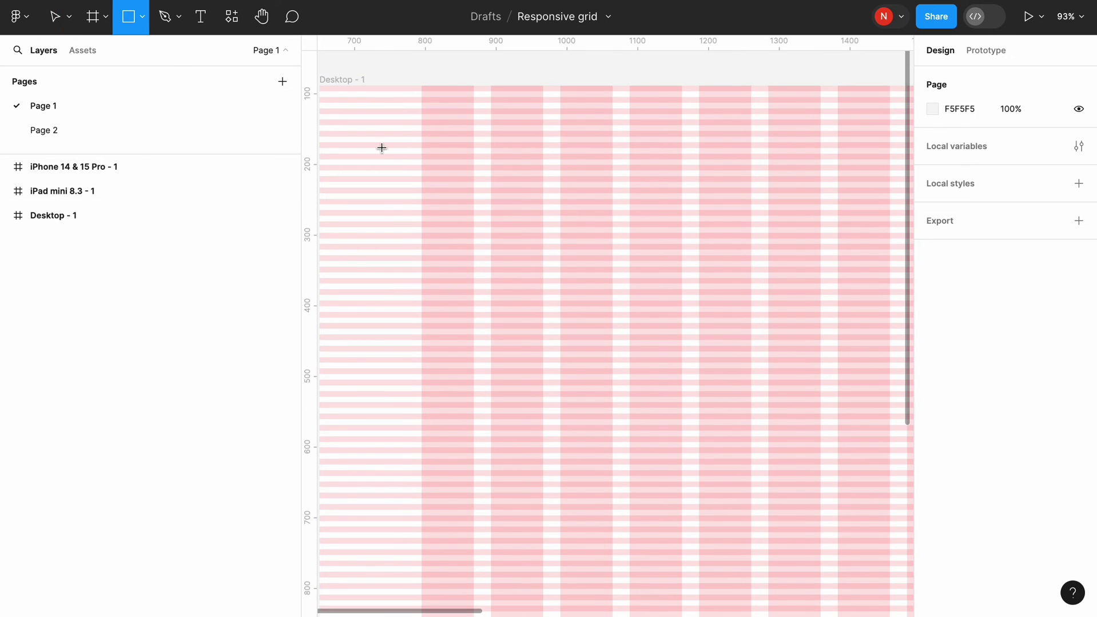
{"action": "mouse_move", "coordinate": [421, 117]}
{"action": "left_mouse_down"}
{"action": "mouse_move", "coordinate": [530, 189]}
{"action": "mouse_move", "coordinate": [607, 189]}
{"action": "mouse_move", "coordinate": [613, 199]}
{"action": "left_mouse_up"}
{"action": "left_click_drag", "start_coordinate": [553, 166], "coordinate": [626, 184]}
{"action": "key", "text": "Delete"}
{"action": "scroll", "coordinate": [627, 185], "scroll_direction": "down", "scroll_amount": 5}
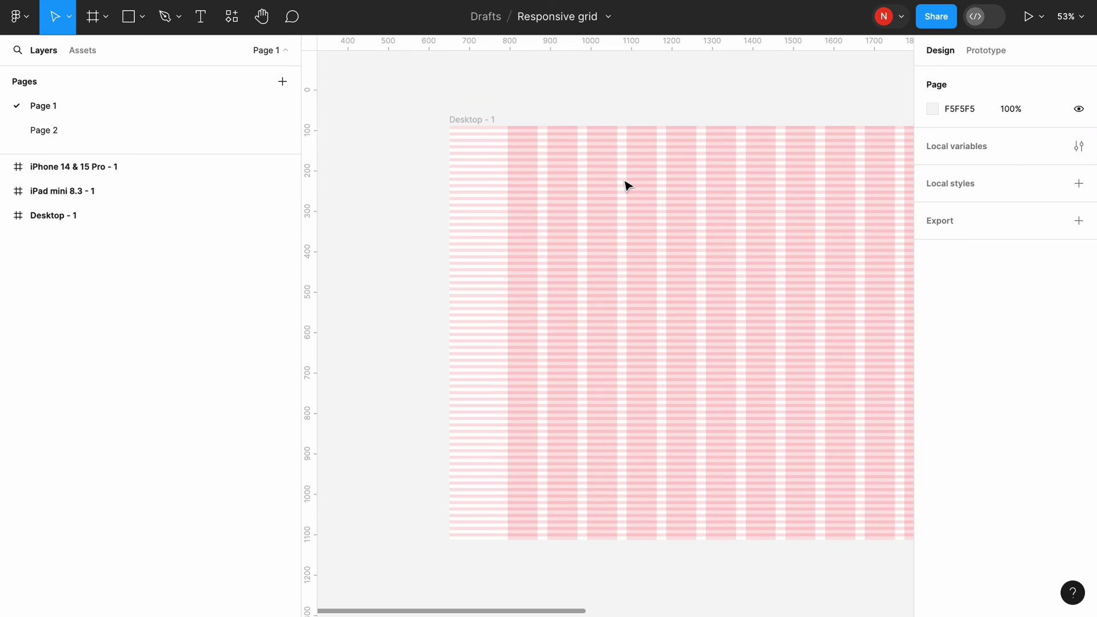
{"action": "scroll", "coordinate": [627, 186], "scroll_direction": "right", "scroll_amount": 2}
Paste Desktop - 1's 1000-row 8px grid and 12-column grid onto the iPad mini 8.3 - 1 frame
{"action": "left_click", "coordinate": [600, 186]}
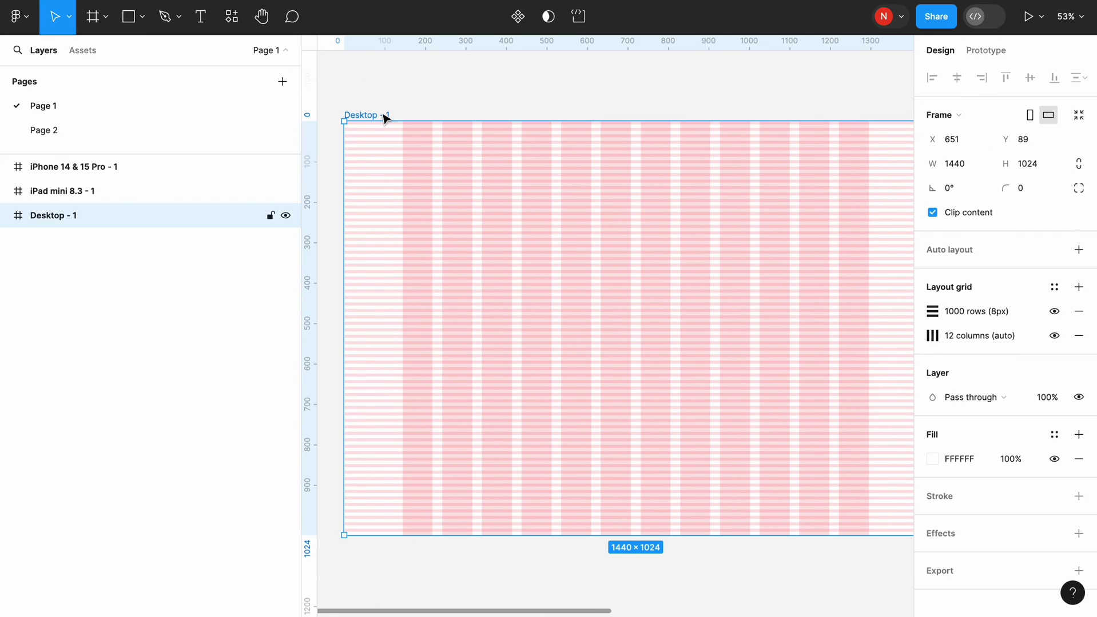
{"action": "left_click", "coordinate": [923, 311]}
{"action": "left_click", "coordinate": [921, 336], "text": "shift"}
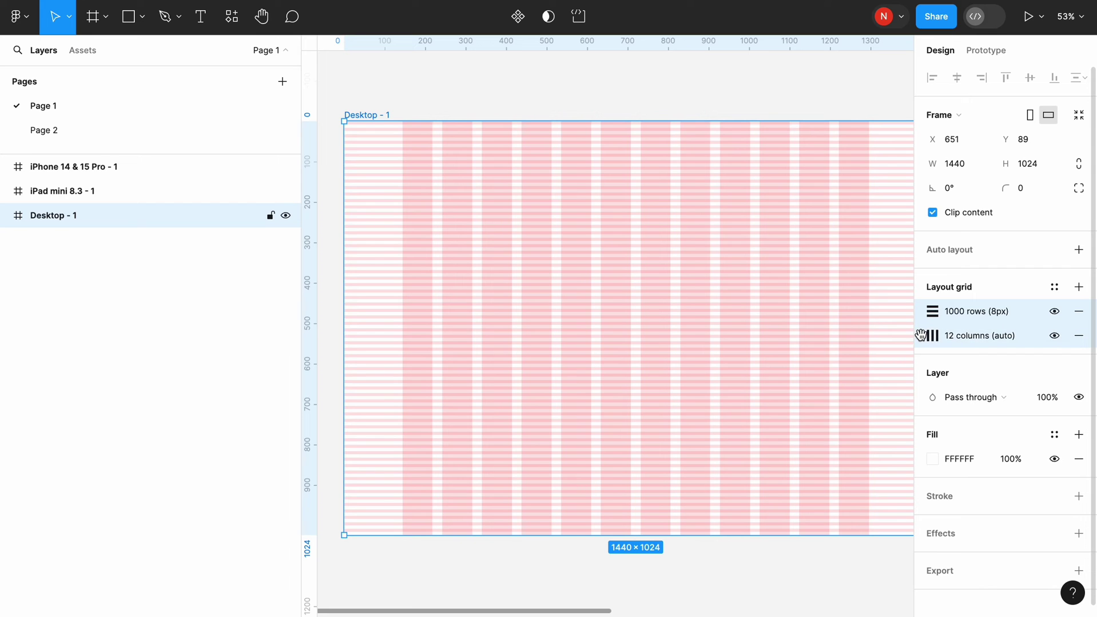
{"action": "scroll", "coordinate": [781, 220], "scroll_direction": "right", "scroll_amount": 10}
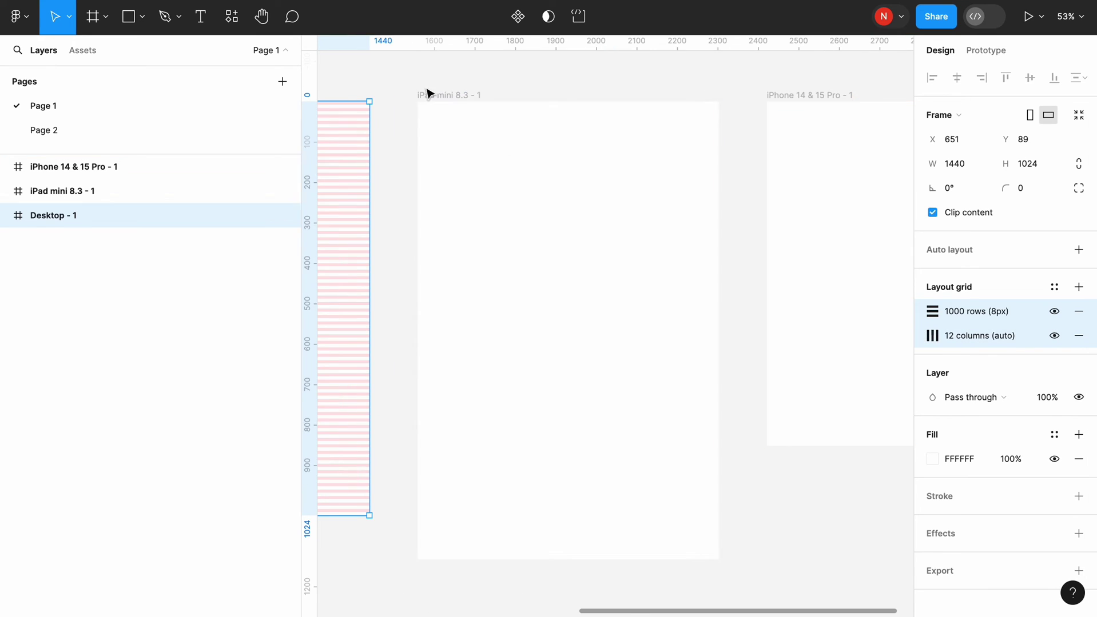
{"action": "left_click", "coordinate": [436, 96]}
{"action": "key", "text": "ctrl+v"}
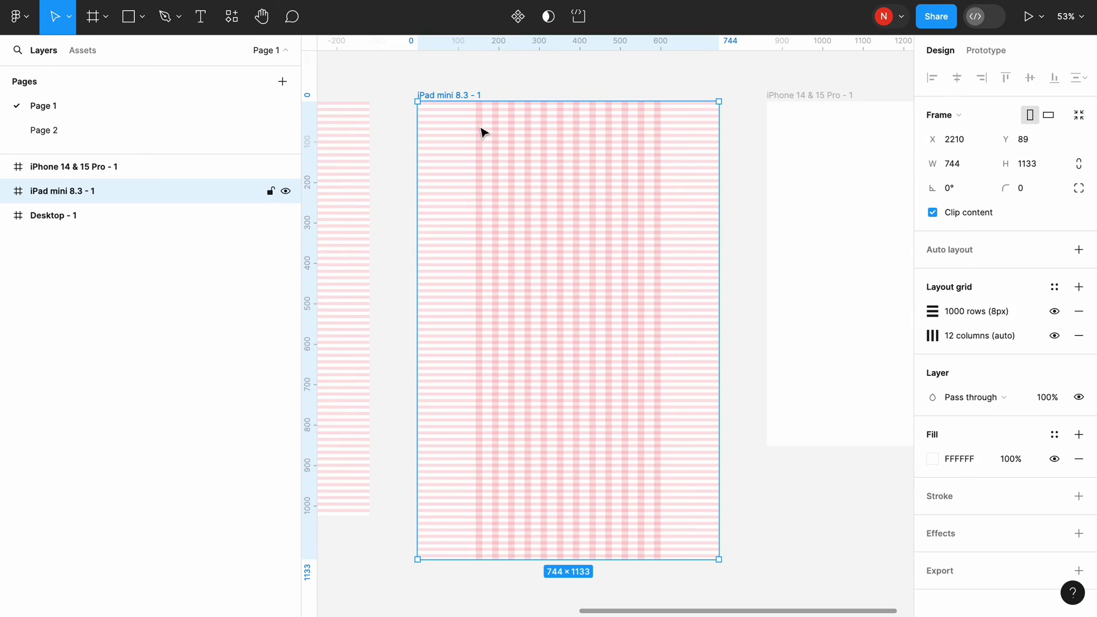
{"action": "scroll", "coordinate": [484, 133], "scroll_direction": "up", "scroll_amount": 3}
{"action": "scroll", "coordinate": [580, 131], "scroll_direction": "up", "scroll_amount": 3}
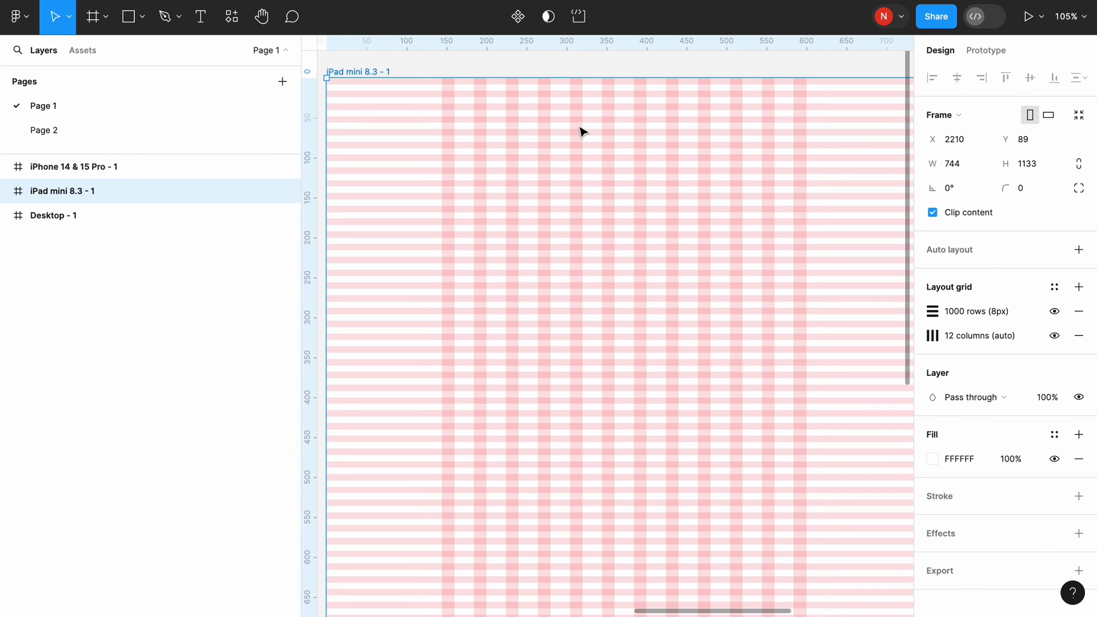
{"action": "scroll", "coordinate": [646, 183], "scroll_direction": "down", "scroll_amount": 1}
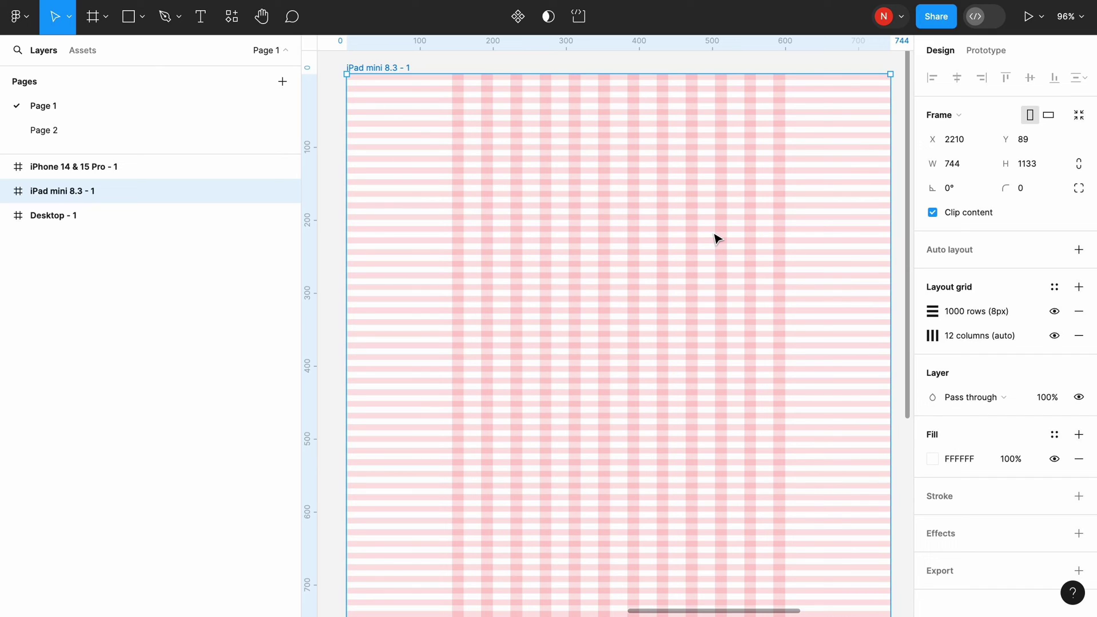
Set the iPad mini column grid to Count 8, Margin 32 and Gutter 16
{"action": "left_click", "coordinate": [933, 337]}
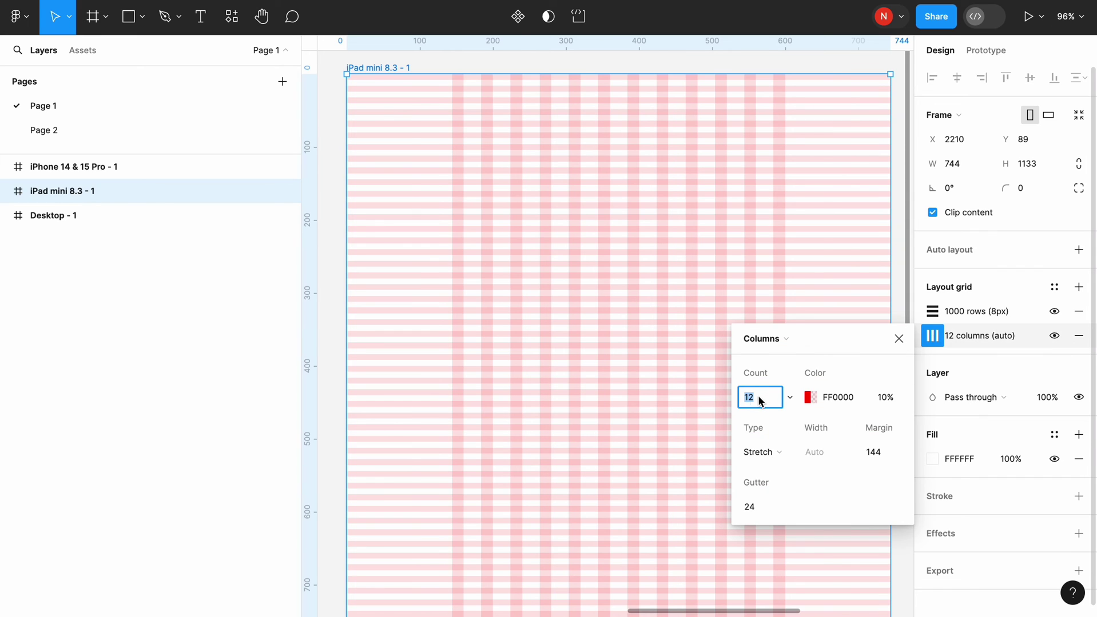
{"action": "type", "text": "8"}
{"action": "key", "text": "Return"}
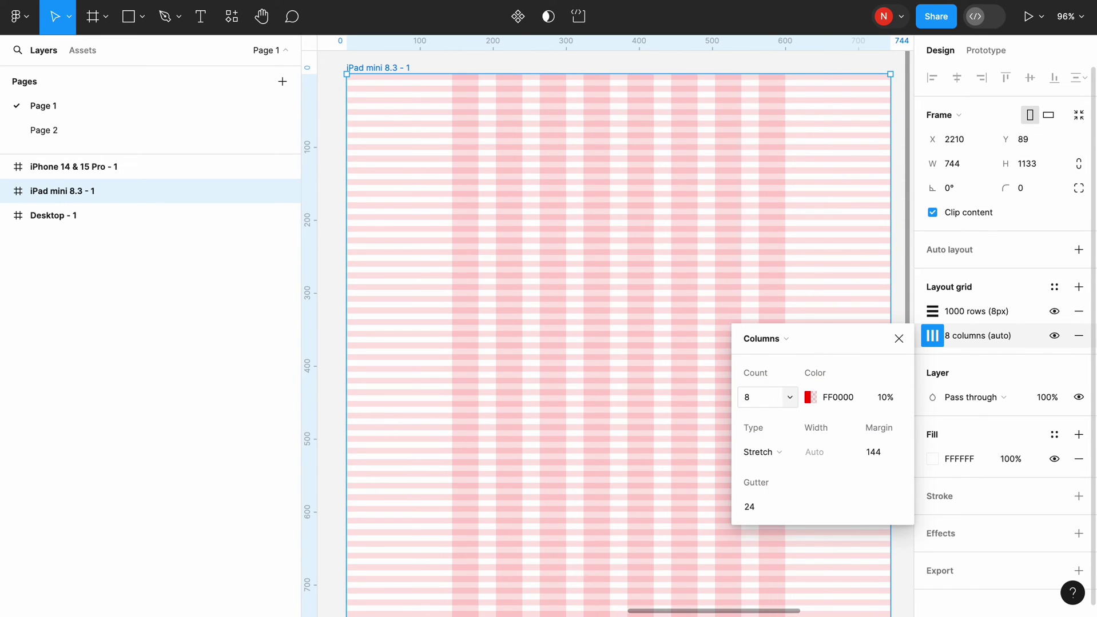
{"action": "left_click", "coordinate": [873, 457]}
{"action": "type", "text": "32"}
{"action": "key", "text": "Return"}
{"action": "left_click", "coordinate": [750, 507]}
{"action": "type", "text": "16"}
{"action": "key", "text": "Return"}
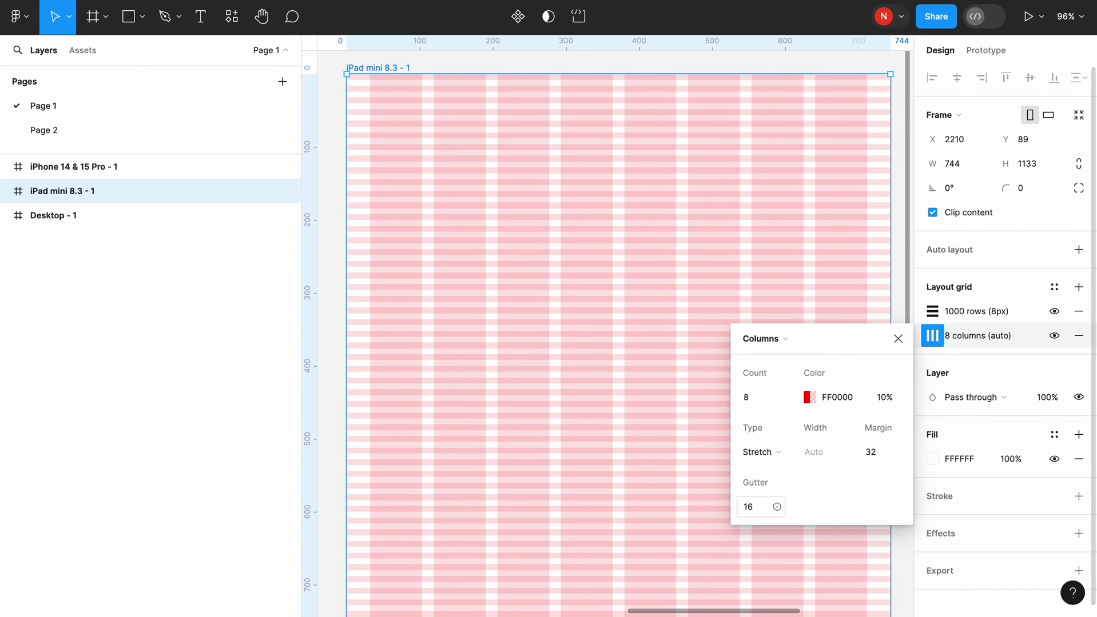
{"action": "left_click", "coordinate": [475, 69]}
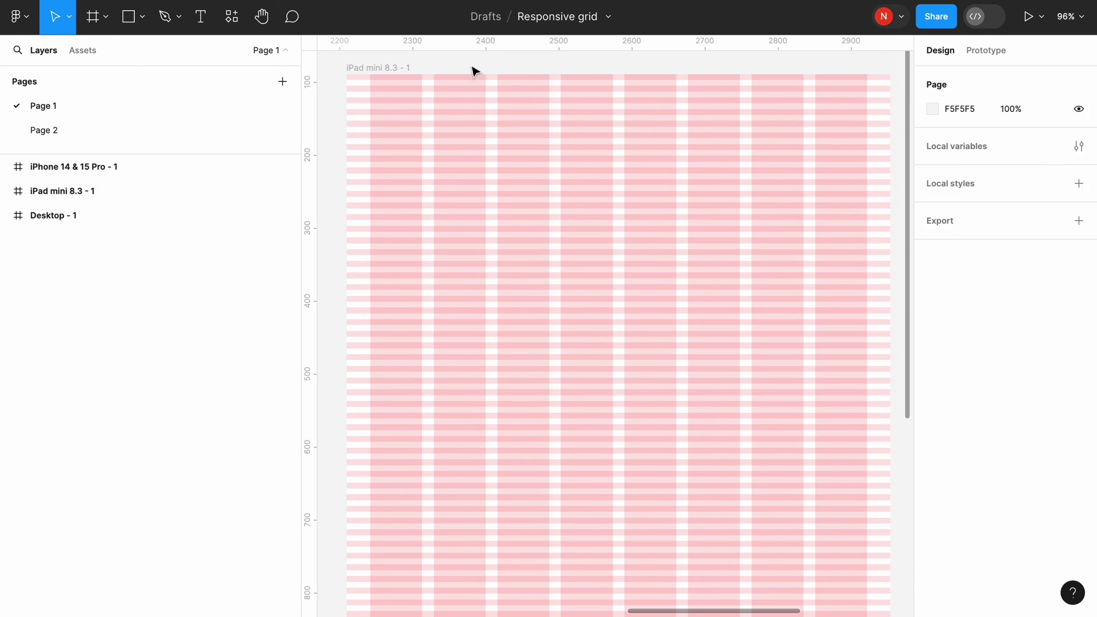
Paste the iPad frame's row and column grids onto the iPhone 14 & 15 Pro - 1 frame
{"action": "left_click", "coordinate": [382, 68]}
{"action": "left_click", "coordinate": [923, 337], "text": "shift"}
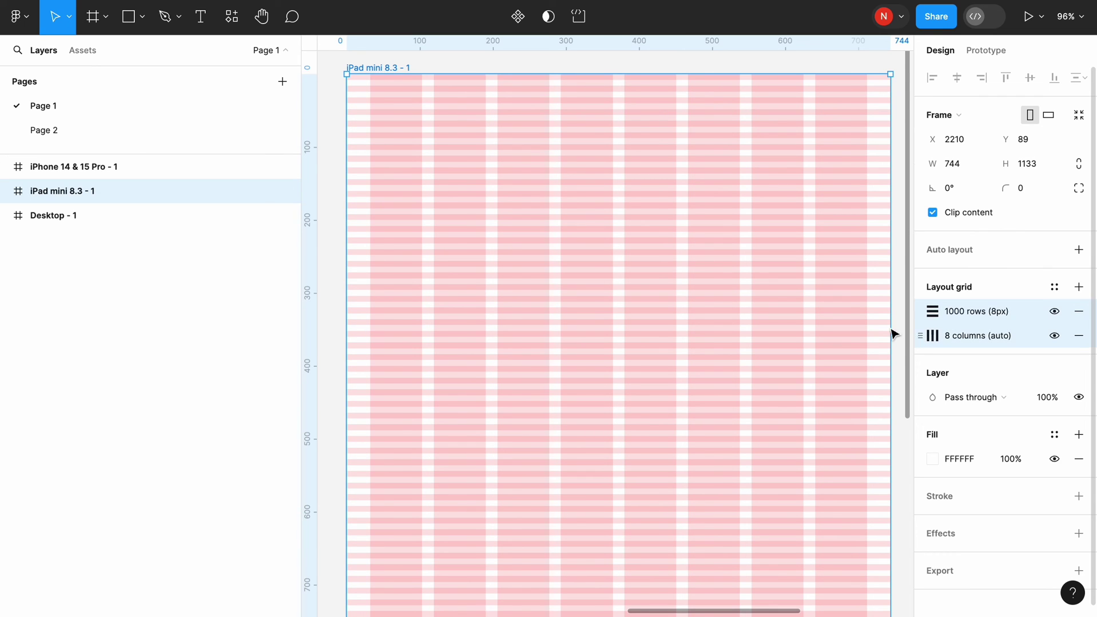
{"action": "scroll", "coordinate": [849, 311], "scroll_direction": "right", "scroll_amount": 9}
{"action": "left_click", "coordinate": [512, 147]}
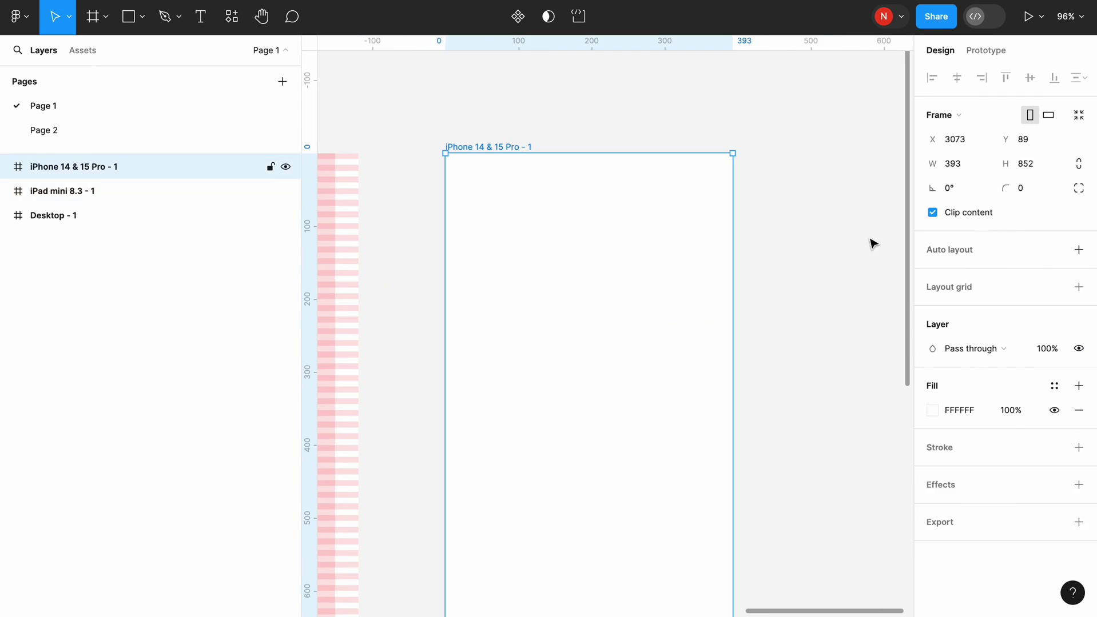
{"action": "key", "text": "ctrl+v"}
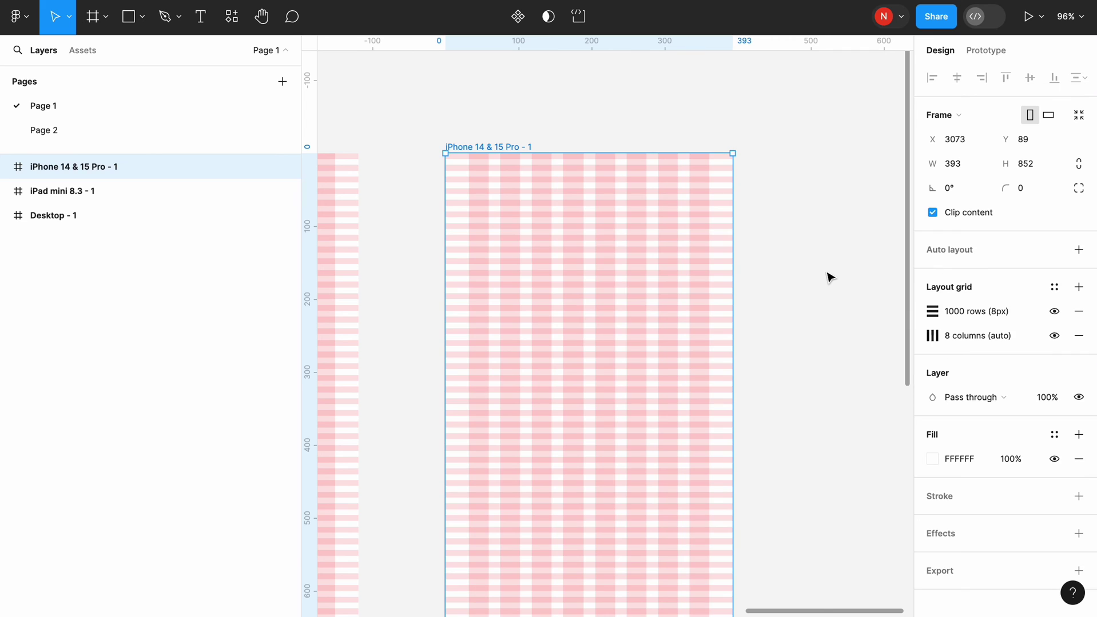
Change the iPhone column grid to 4 columns with a 16 margin
{"action": "left_click", "coordinate": [932, 336]}
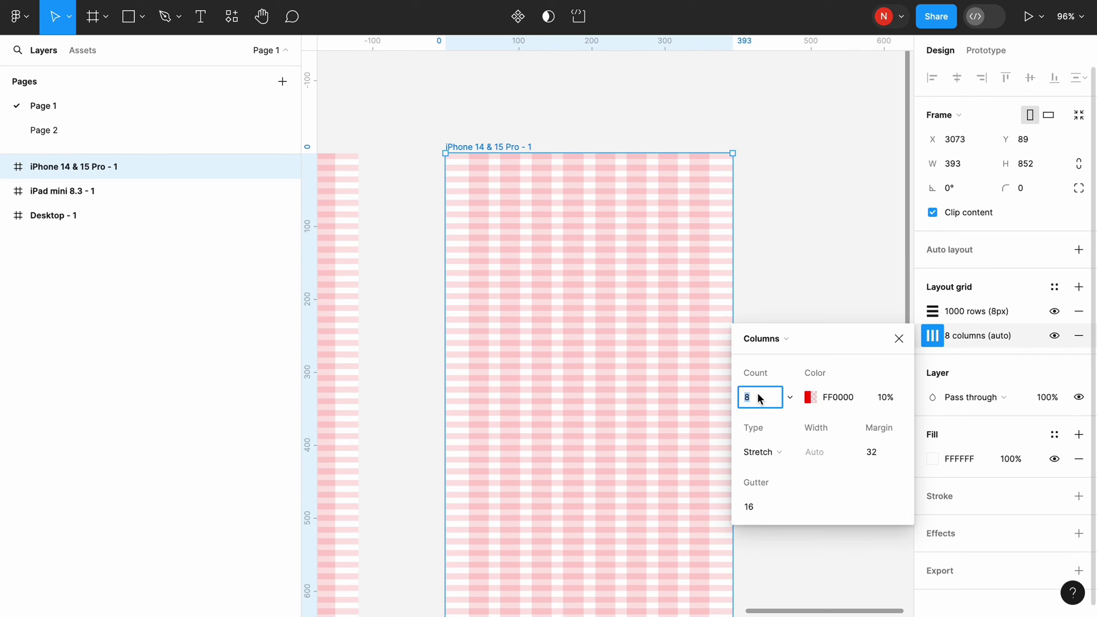
{"action": "type", "text": "4"}
{"action": "left_click", "coordinate": [871, 453]}
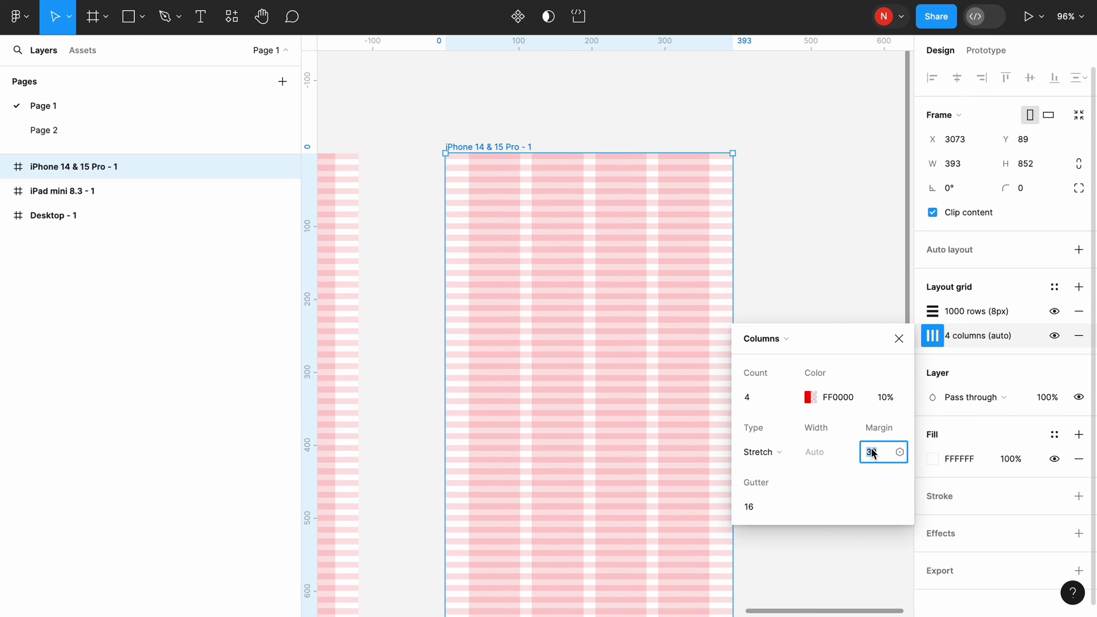
{"action": "type", "text": "16"}
{"action": "key", "text": "Return"}
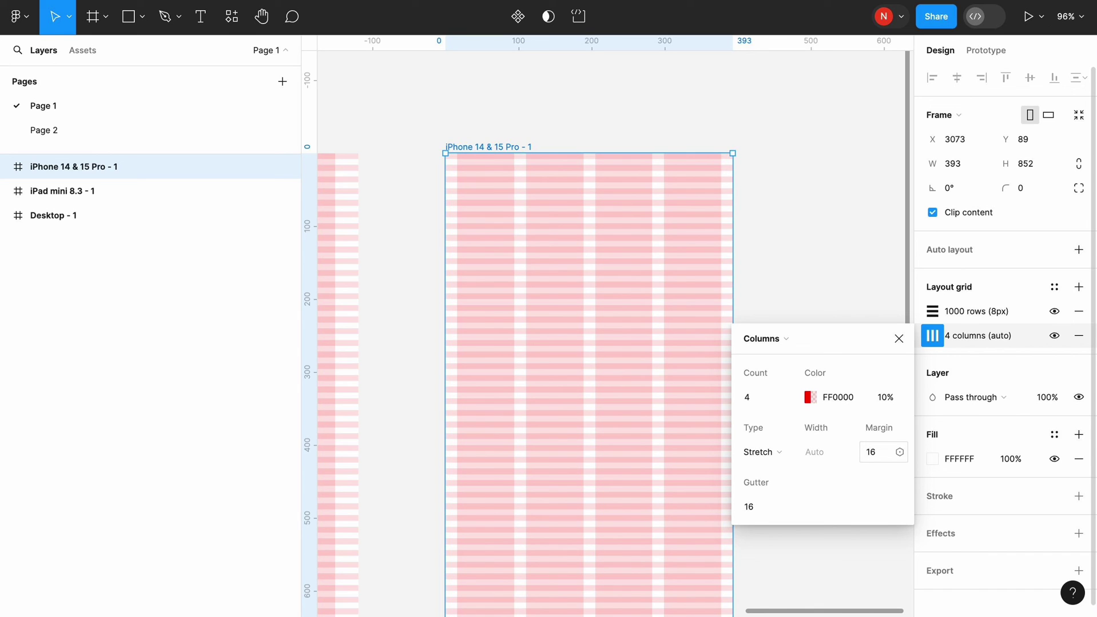
{"action": "left_click", "coordinate": [746, 213]}
Narrow the iPhone frame to check the grid stretches, then undo back to 393 width
{"action": "left_click", "coordinate": [492, 150]}
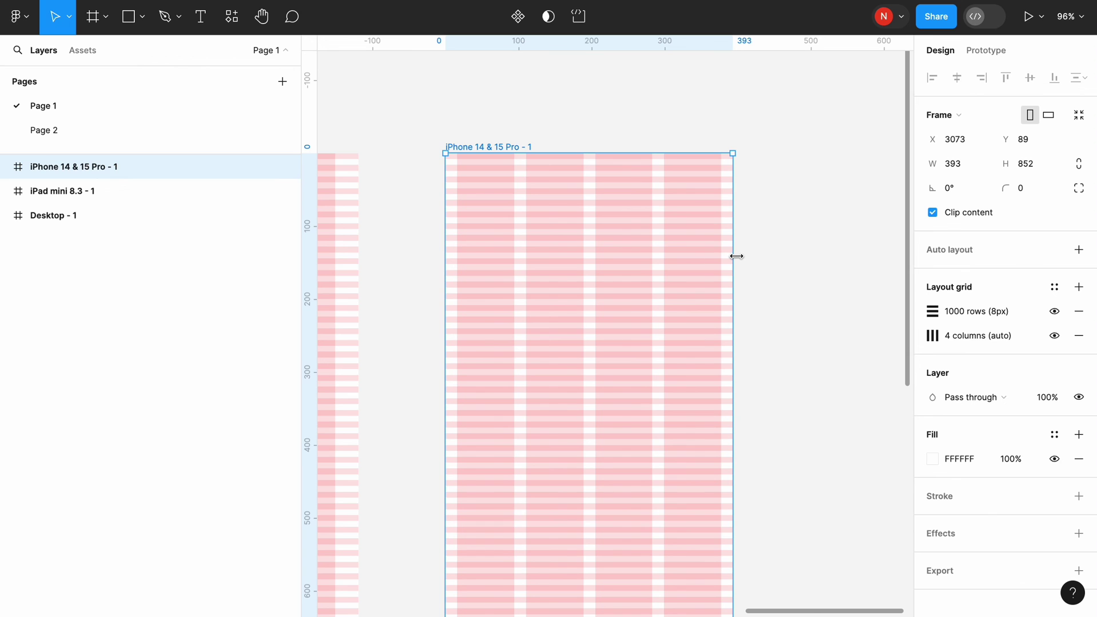
{"action": "left_click_drag", "start_coordinate": [732, 255], "coordinate": [700, 270]}
{"action": "key", "text": "ctrl+z"}
Zoom out, select all three frames, then select Desktop - 1 to review its 1152 pt label
{"action": "scroll", "coordinate": [703, 276], "scroll_direction": "down", "scroll_amount": 5}
{"action": "scroll", "coordinate": [702, 291], "scroll_direction": "down", "scroll_amount": 2}
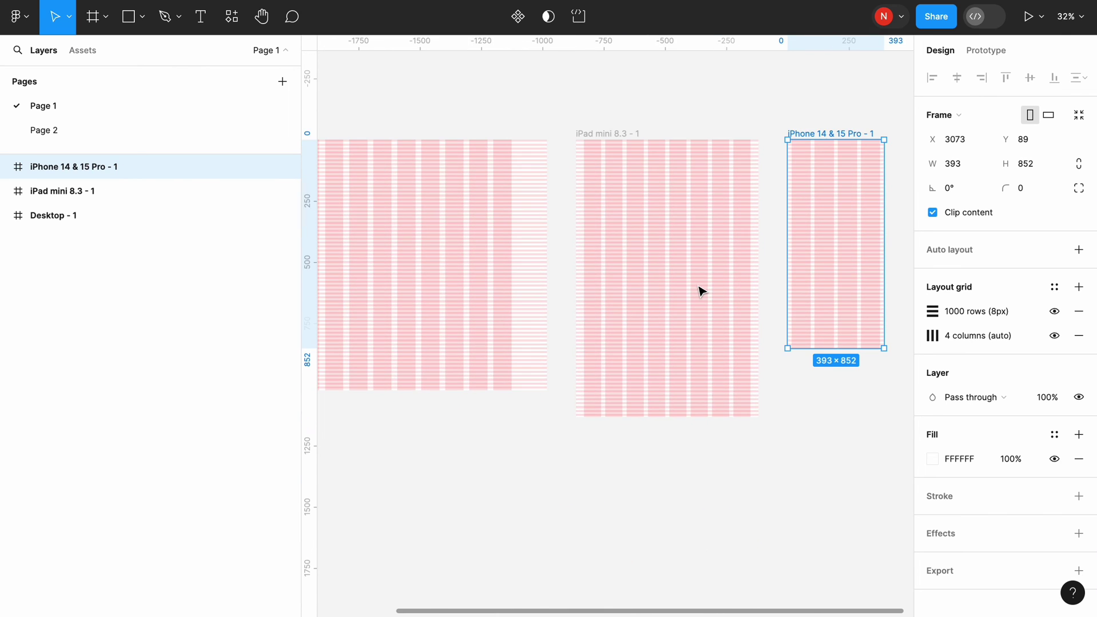
{"action": "scroll", "coordinate": [702, 292], "scroll_direction": "down", "scroll_amount": 2}
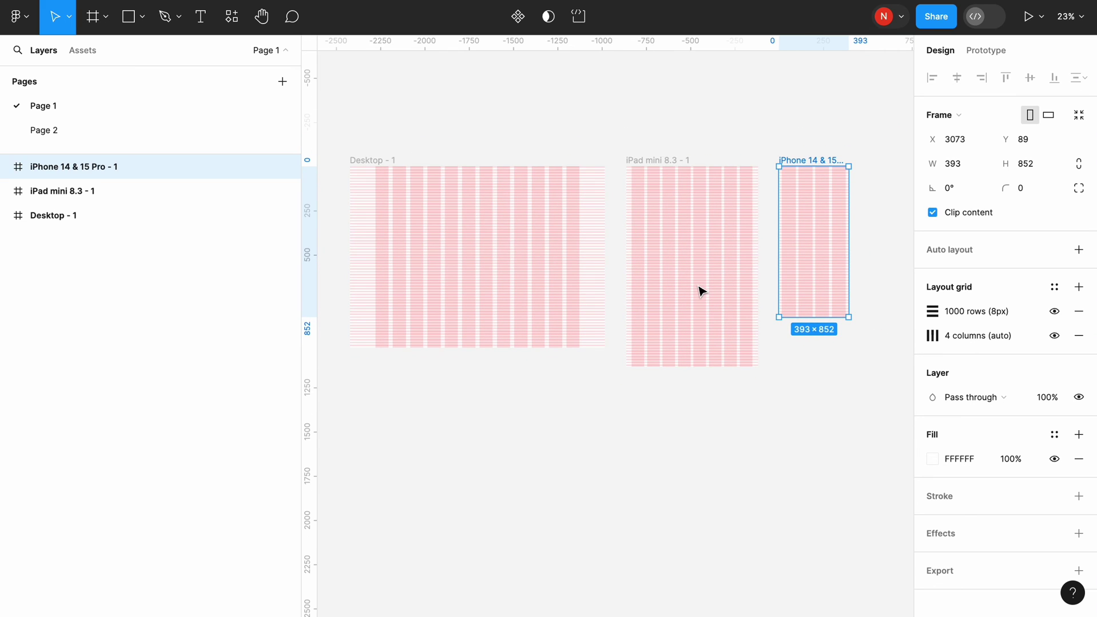
{"action": "left_click", "coordinate": [360, 161]}
{"action": "left_click", "coordinate": [625, 160], "text": "shift"}
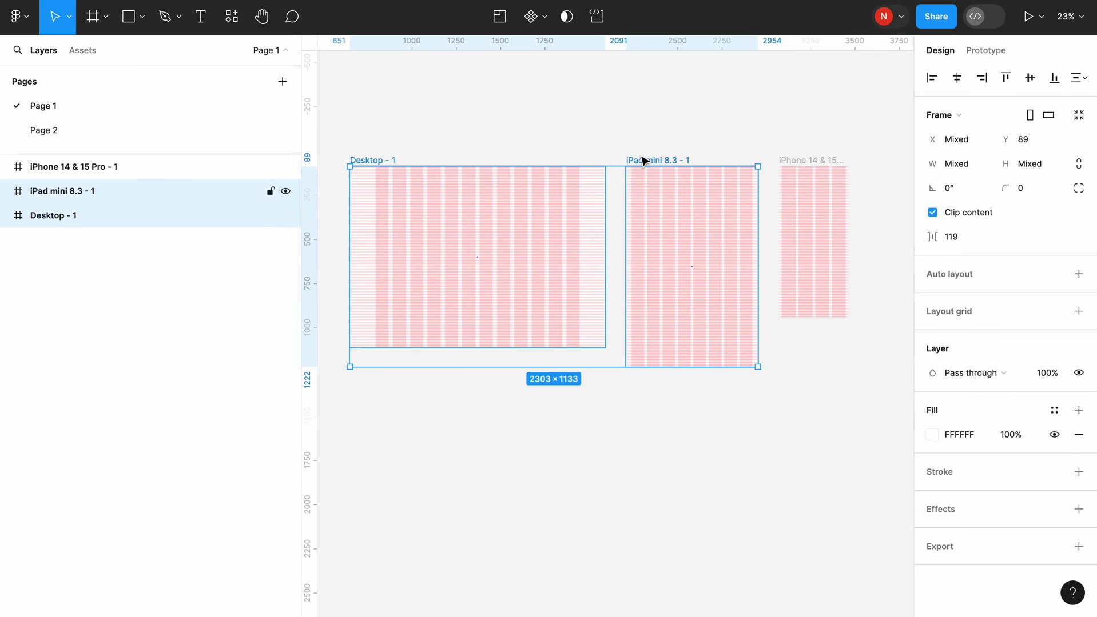
{"action": "left_click", "coordinate": [788, 161], "text": "shift"}
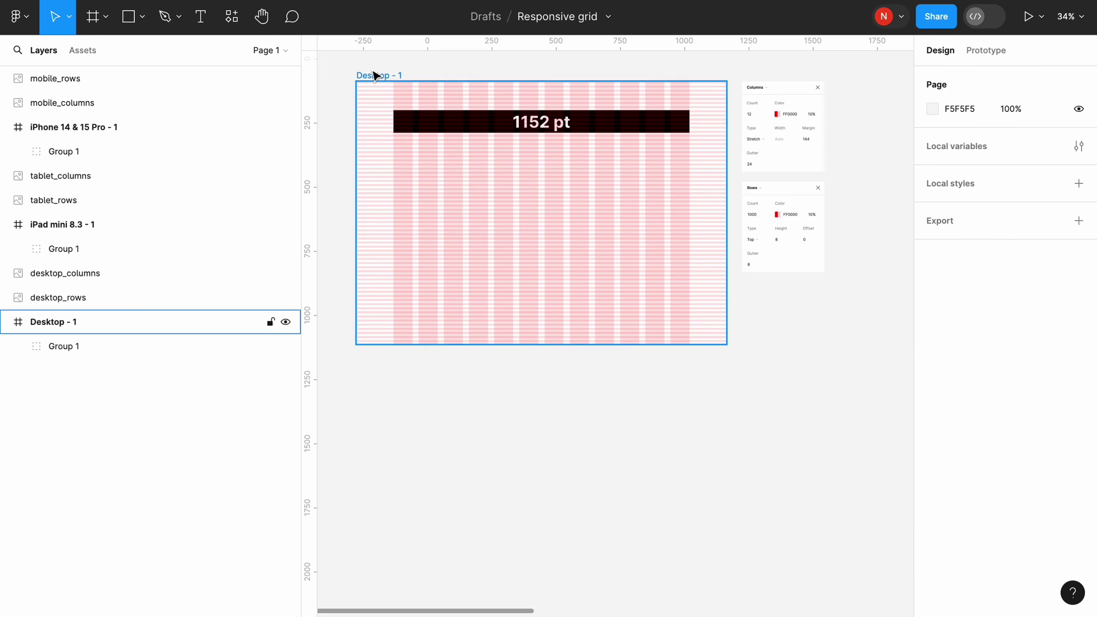
{"action": "left_click", "coordinate": [375, 75]}
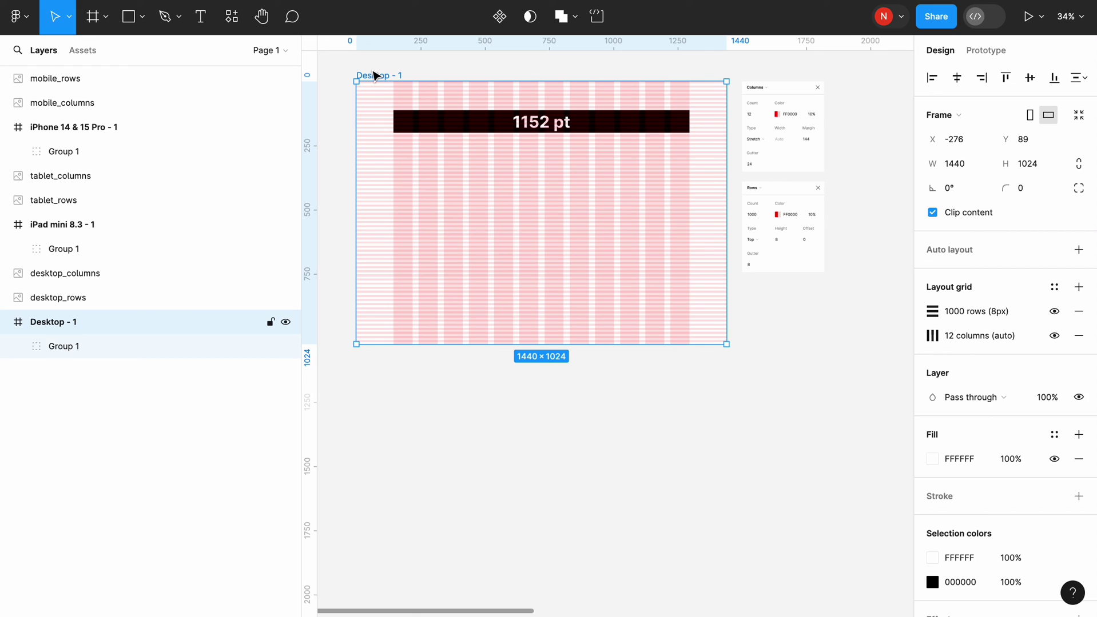
{"action": "left_click", "coordinate": [433, 125]}
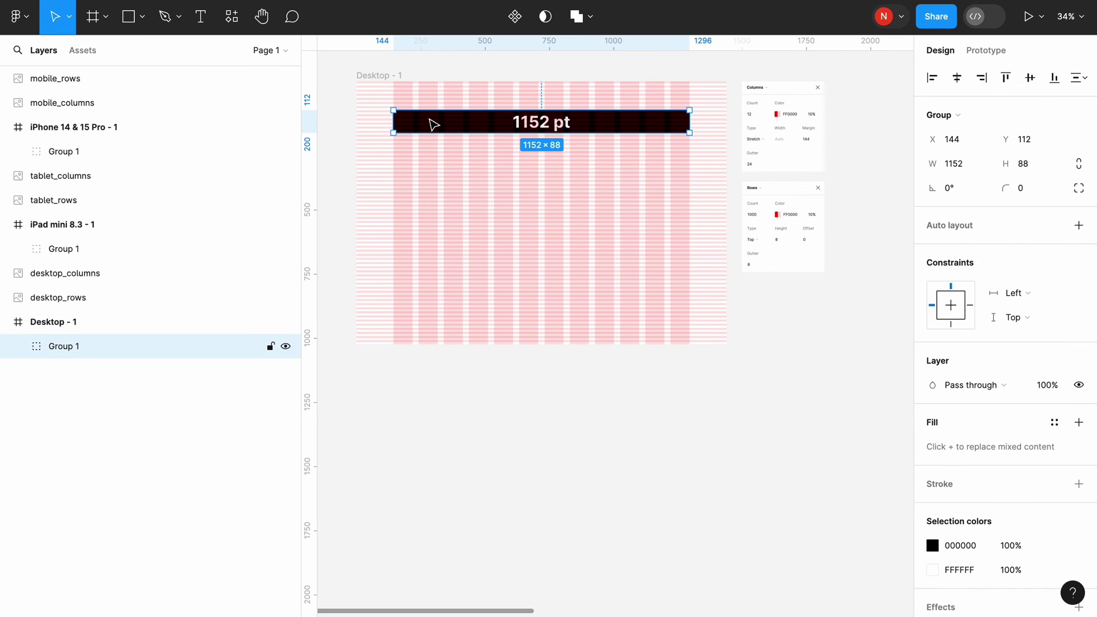
{"action": "left_click", "coordinate": [866, 161]}
{"action": "scroll", "coordinate": [866, 161], "scroll_direction": "right", "scroll_amount": 3}
{"action": "scroll", "coordinate": [866, 161], "scroll_direction": "up", "scroll_amount": 1}
{"action": "scroll", "coordinate": [866, 161], "scroll_direction": "right", "scroll_amount": 5}
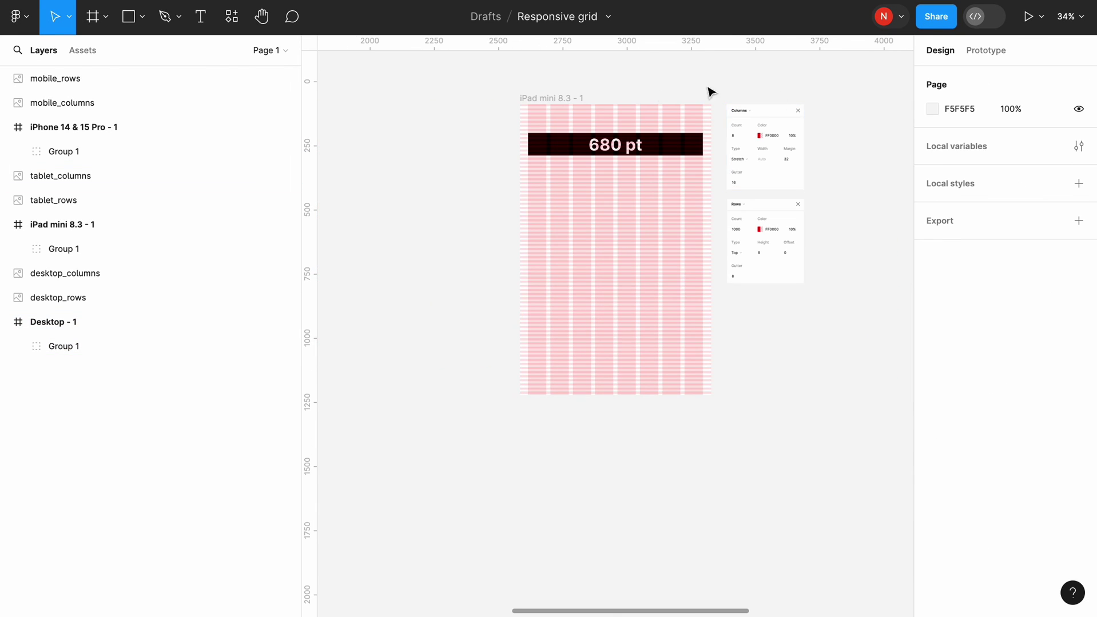
{"action": "scroll", "coordinate": [661, 97], "scroll_direction": "up", "scroll_amount": 3}
{"action": "left_click", "coordinate": [491, 106]}
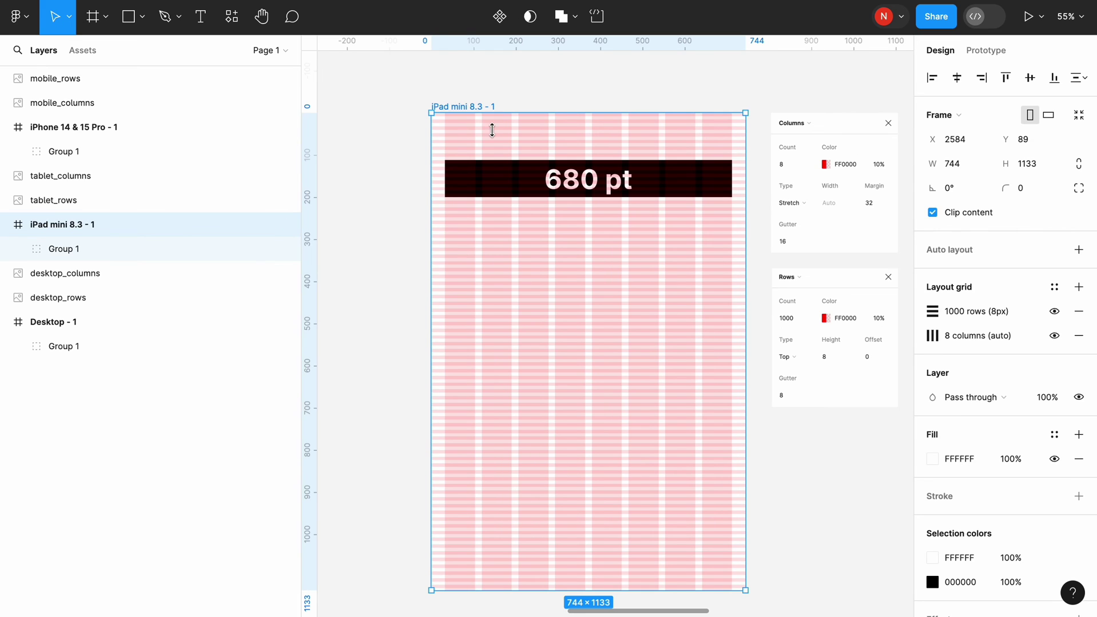
{"action": "left_click", "coordinate": [501, 183]}
{"action": "left_click", "coordinate": [602, 88]}
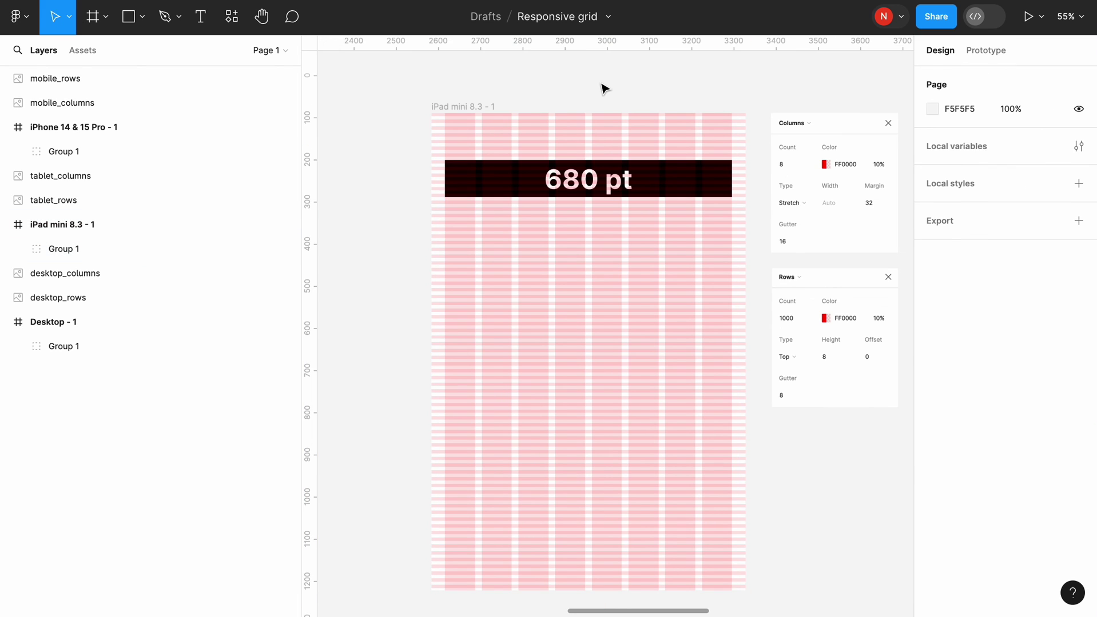
{"action": "scroll", "coordinate": [602, 88], "scroll_direction": "right", "scroll_amount": 10}
{"action": "scroll", "coordinate": [602, 87], "scroll_direction": "up", "scroll_amount": 2}
{"action": "left_click", "coordinate": [560, 110]}
{"action": "left_click", "coordinate": [514, 207]}
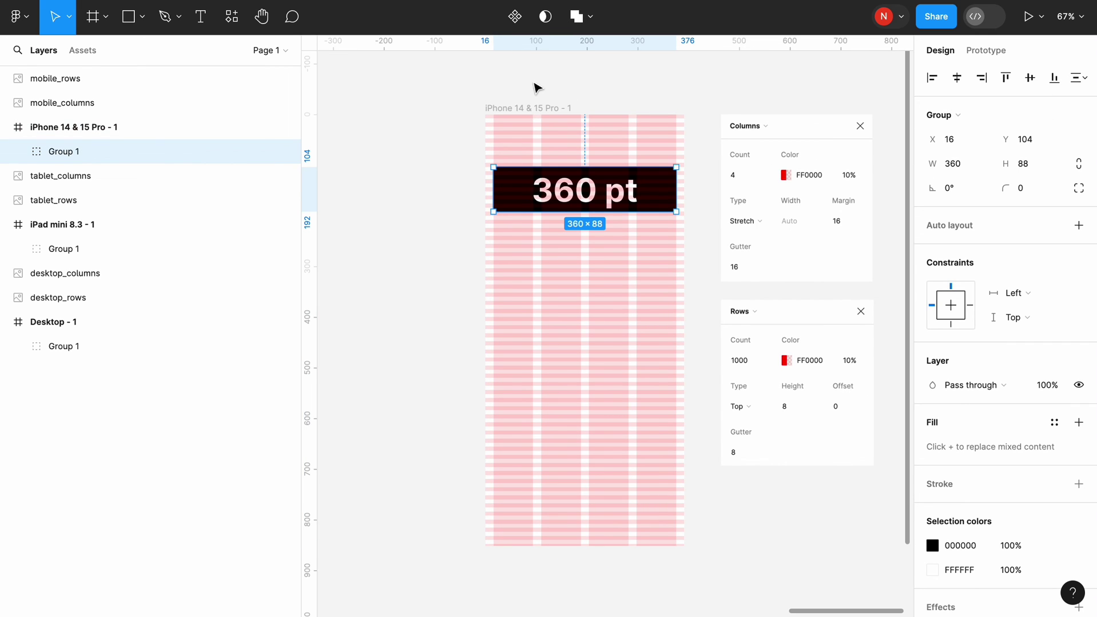